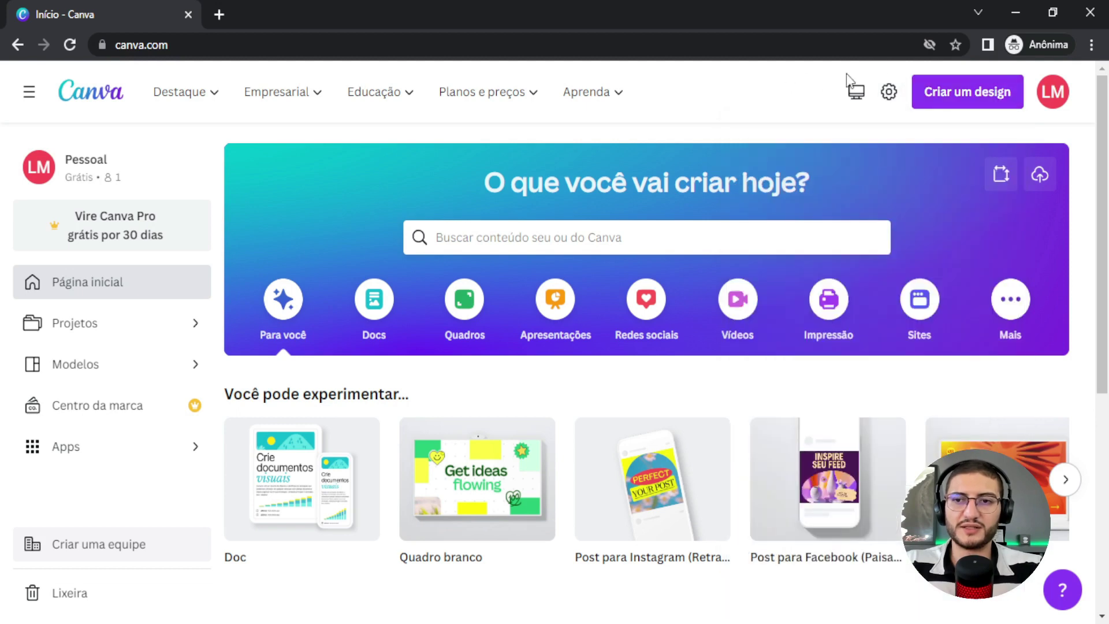
Create a new square Instagram post design of 1080 × 1080 px by searching the design types for "post instagram".
left_click(953, 104)
type("po")
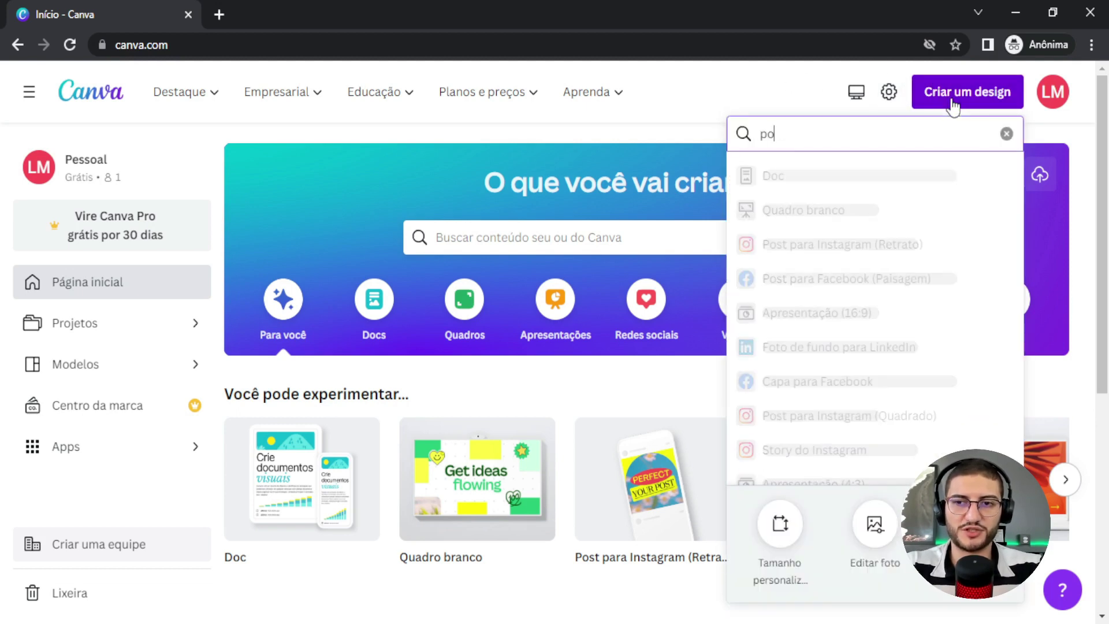
type("st instagram")
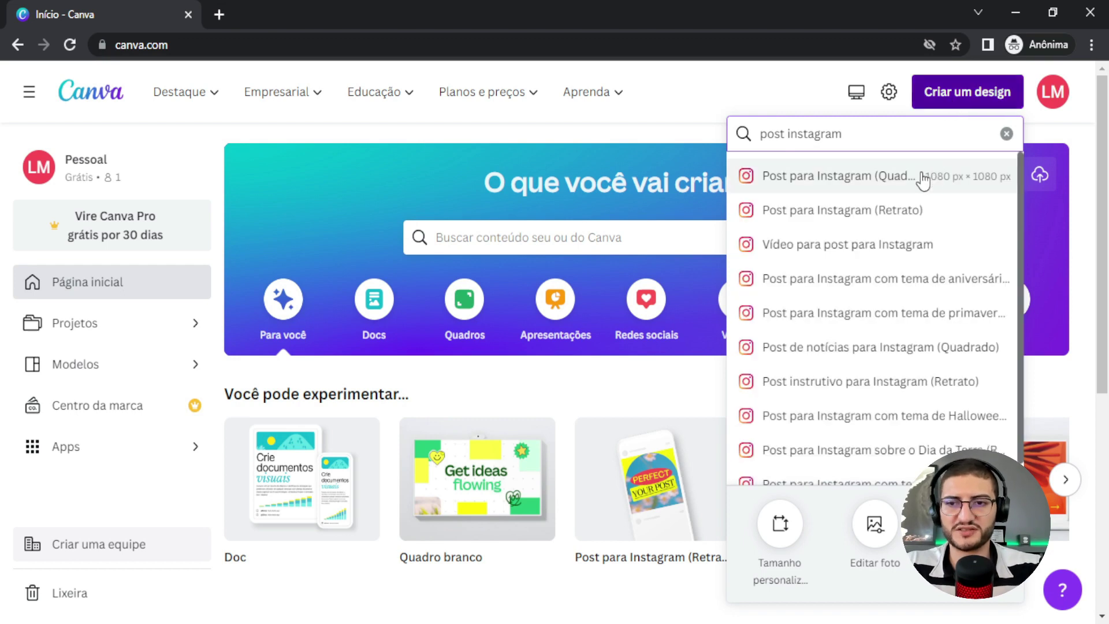
left_click(893, 179)
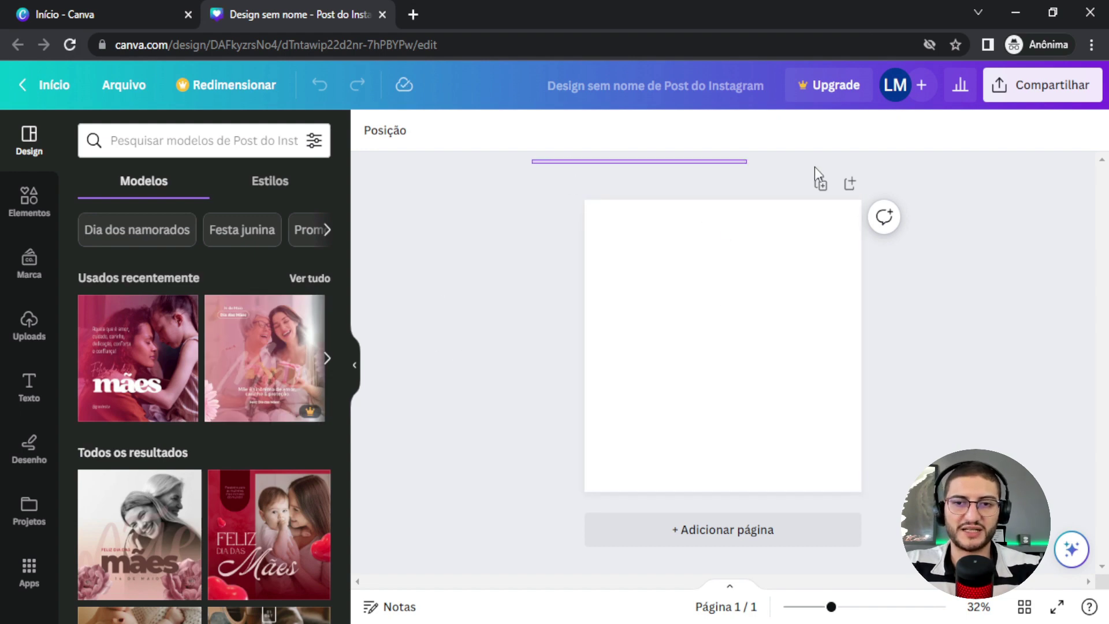
left_click_drag(1016, 203, 971, 346)
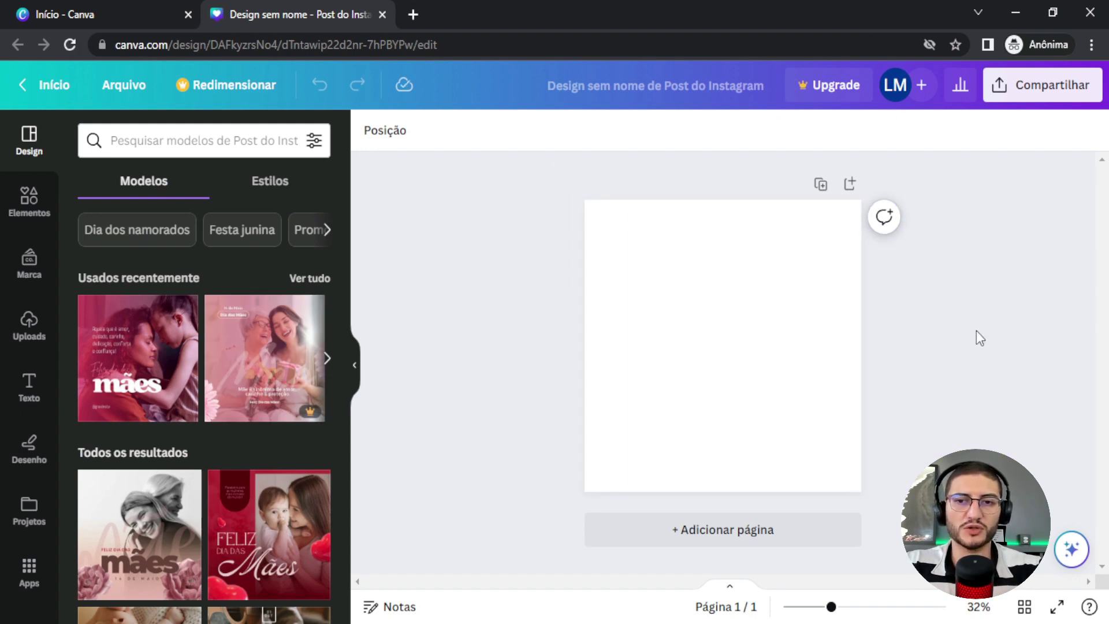
left_click_drag(529, 168, 951, 549)
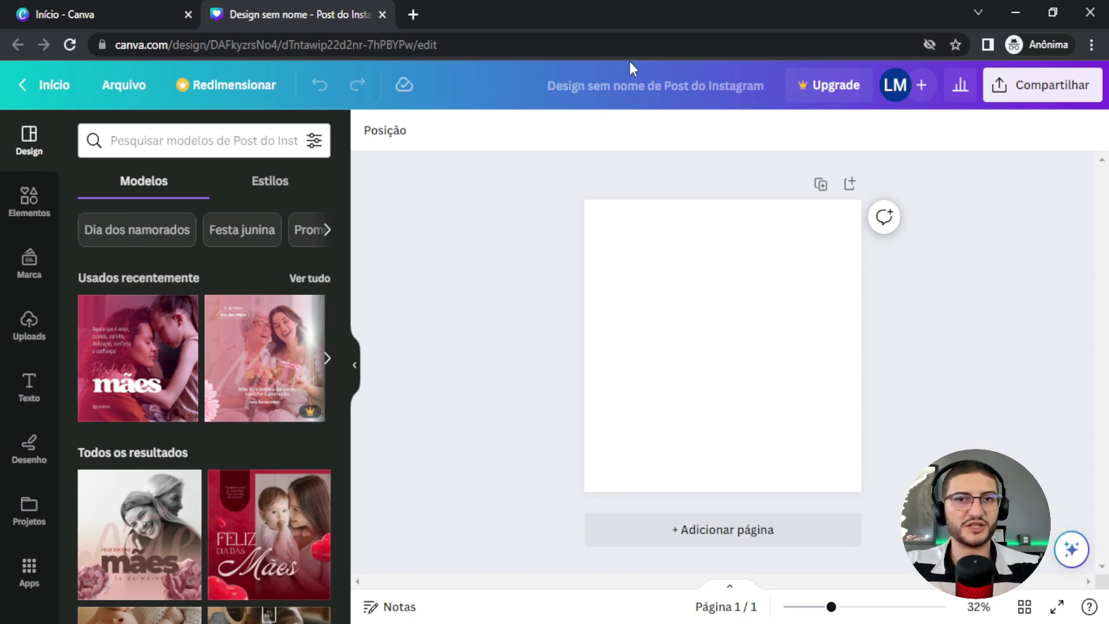
Look through the elements library and its list of element categories.
left_click(13, 210)
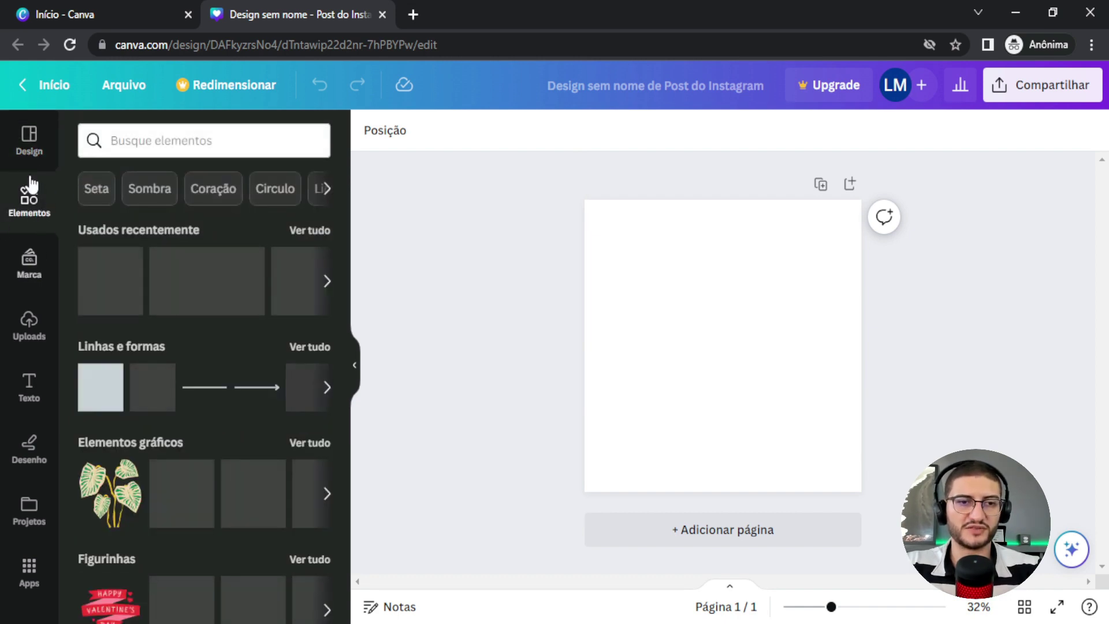
scroll(208, 347, "down", 6)
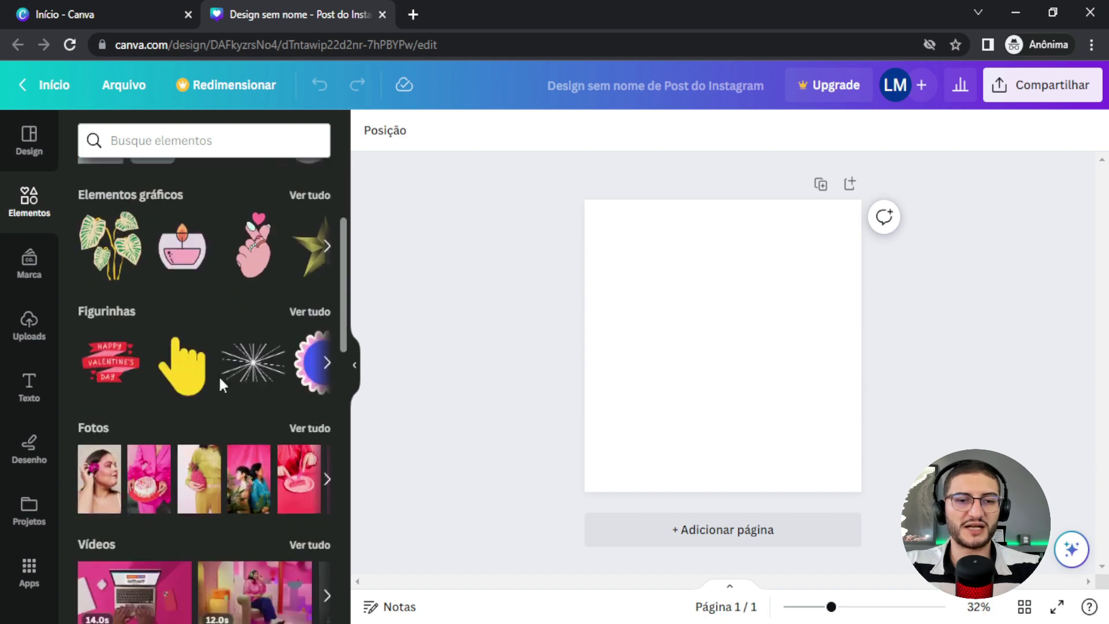
scroll(242, 352, "down", 3)
scroll(276, 342, "up", 9)
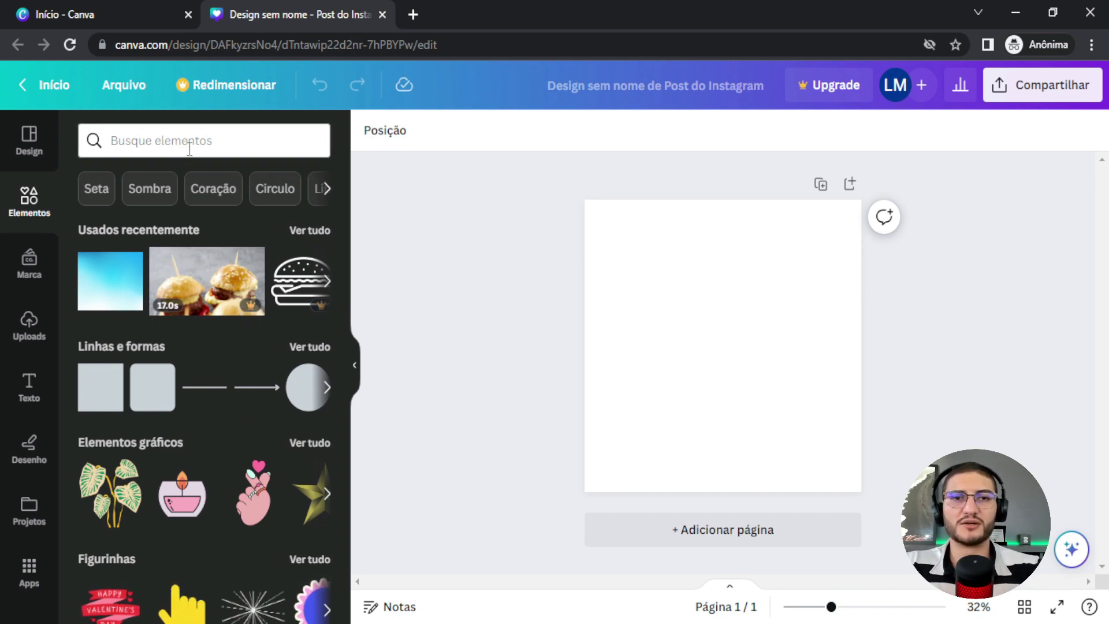
left_click(226, 144)
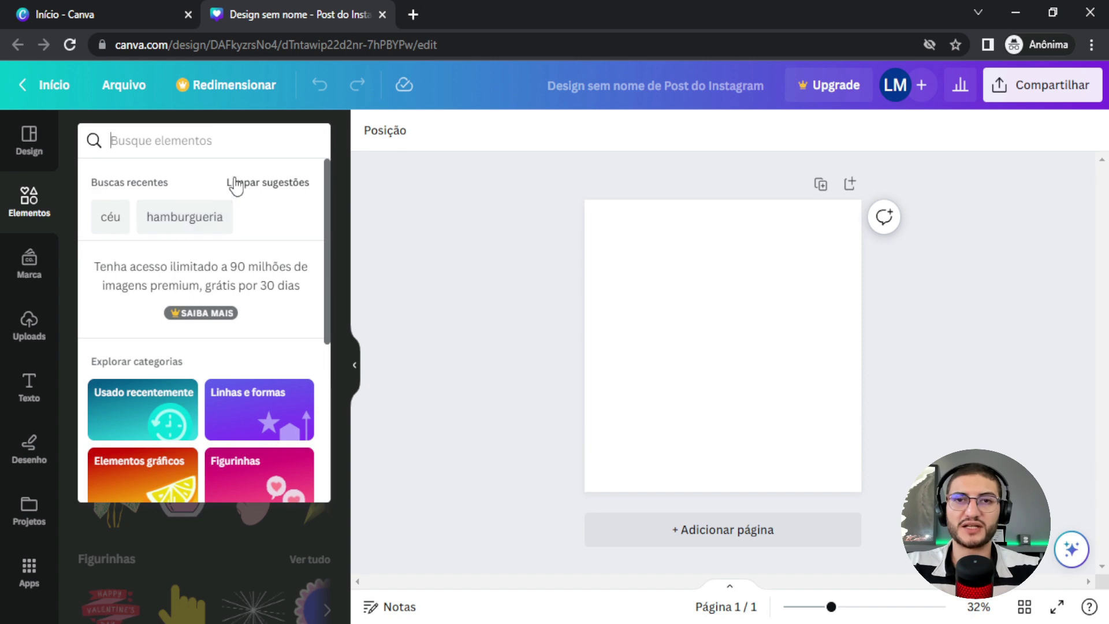
scroll(254, 279, "down", 3)
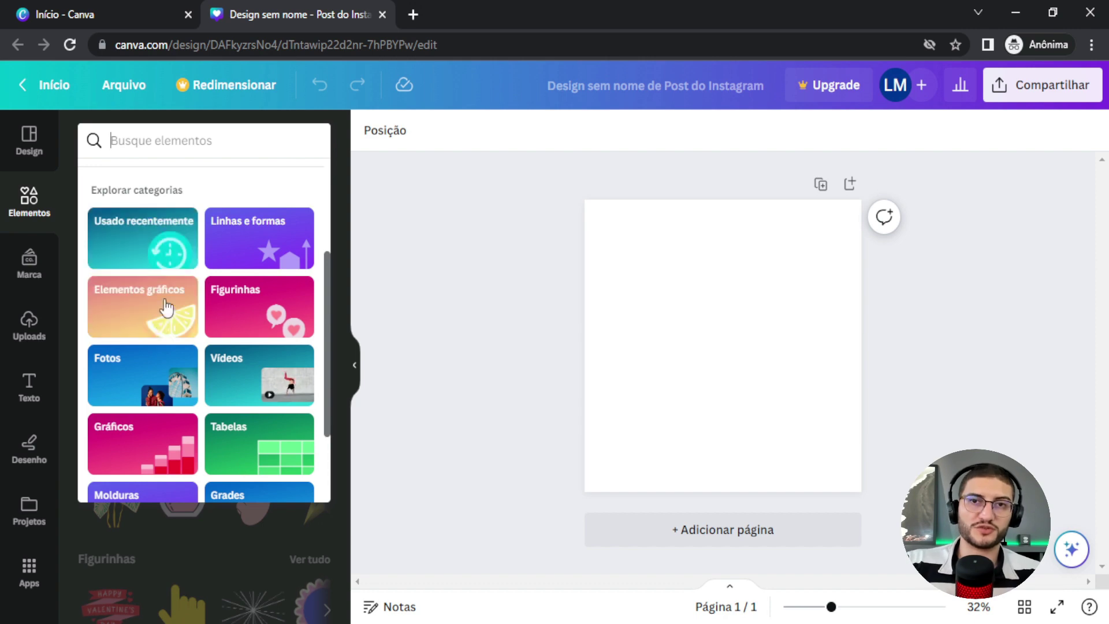
Add a line, a rounded square, a circle and a triangle from the Linhas e formas category to the blank page.
left_click(247, 246)
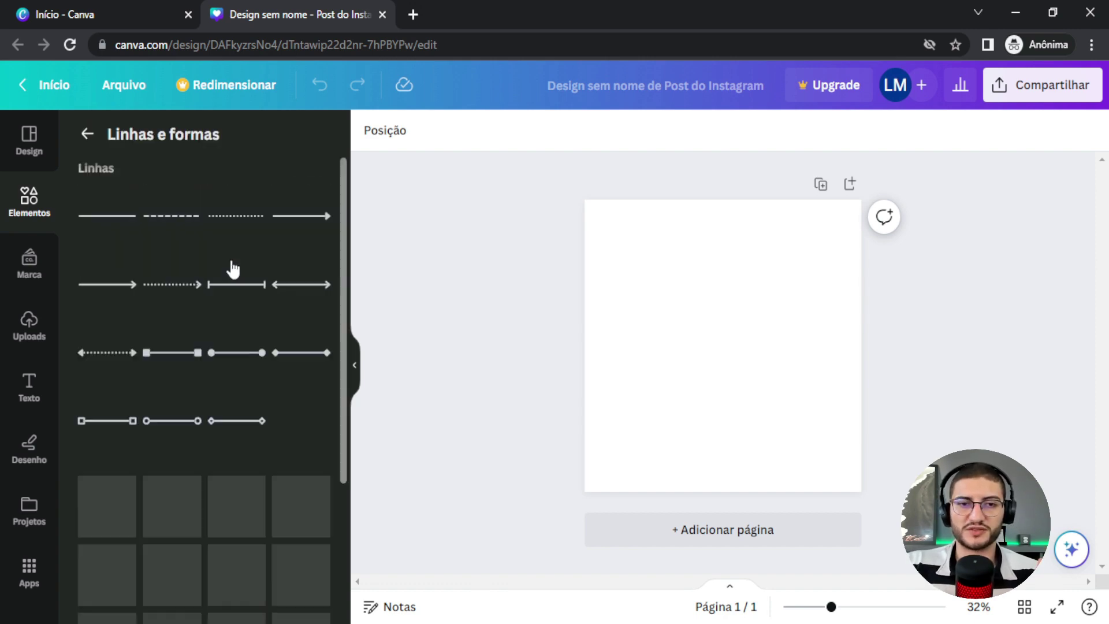
scroll(249, 270, "down", 3)
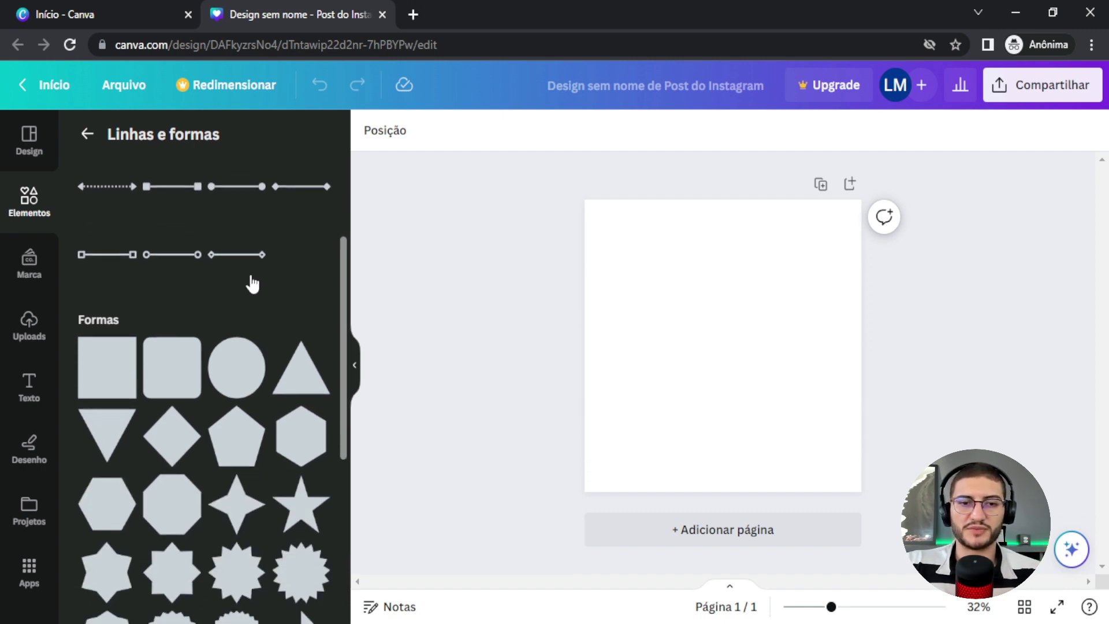
scroll(250, 283, "up", 3)
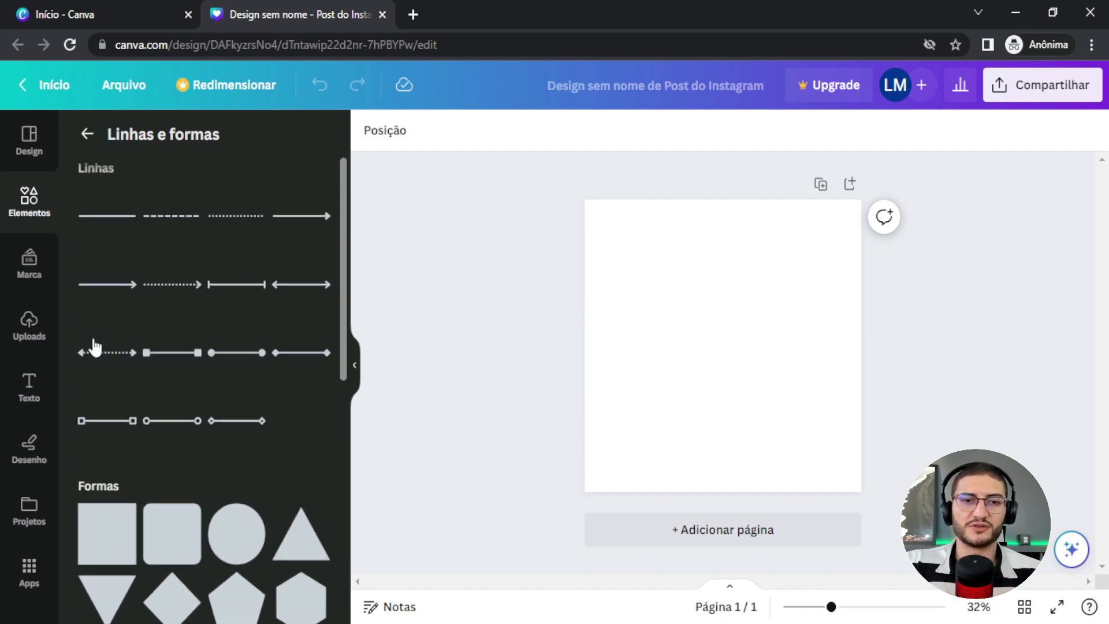
left_click(111, 227)
left_click(169, 557)
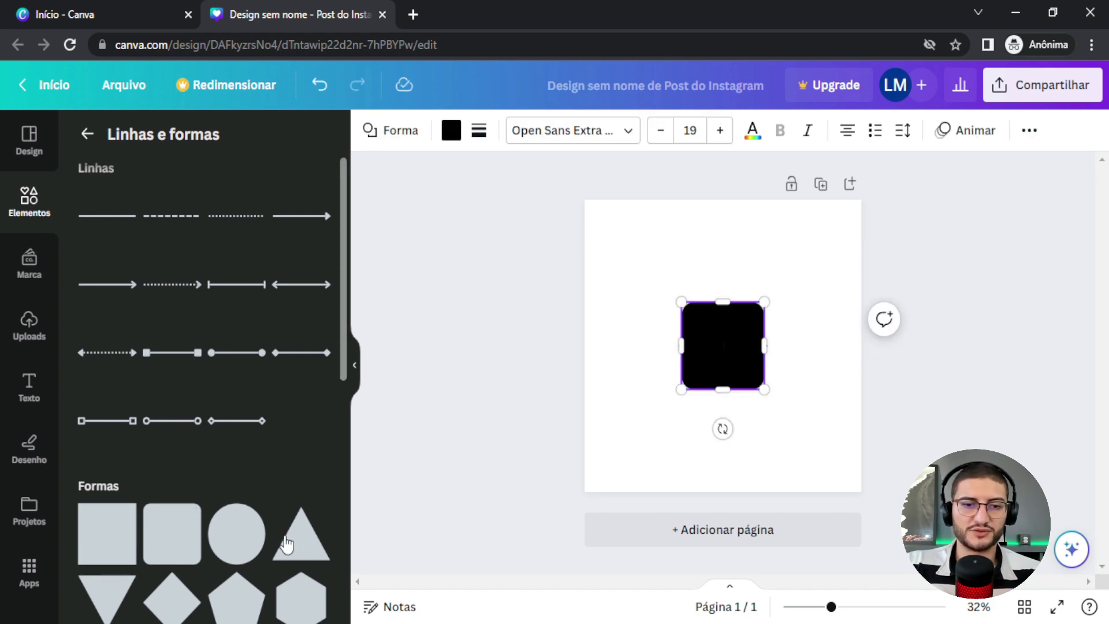
left_click(243, 551)
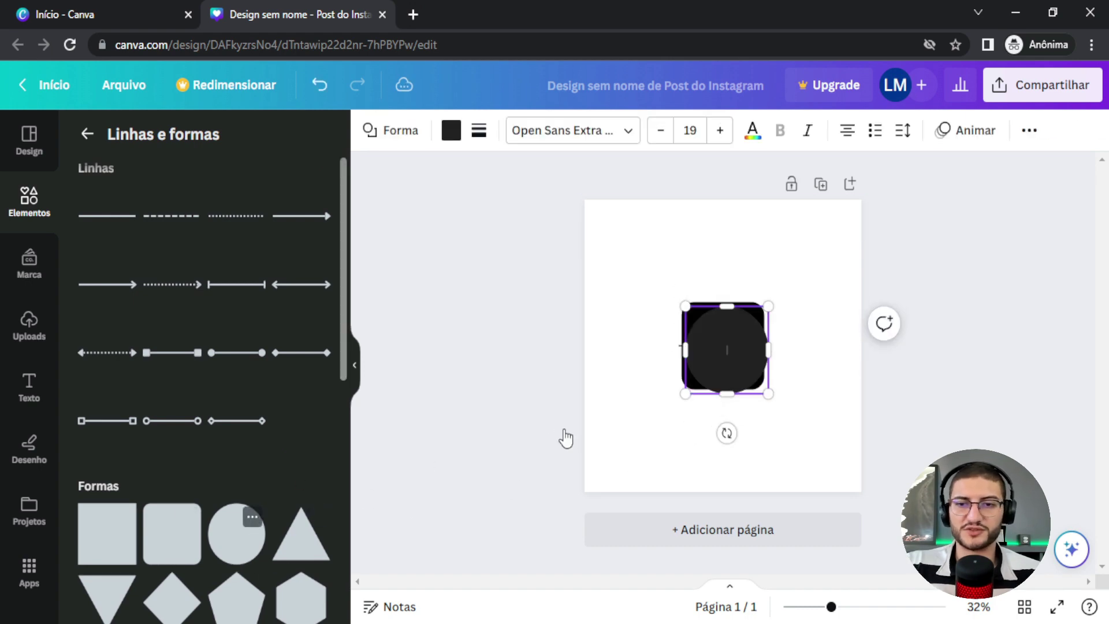
left_click(304, 544)
left_click_drag(724, 370, 744, 391)
Look through the remaining shapes and delete all the sample shapes from the page.
scroll(231, 520, "down", 5)
scroll(223, 485, "down", 3)
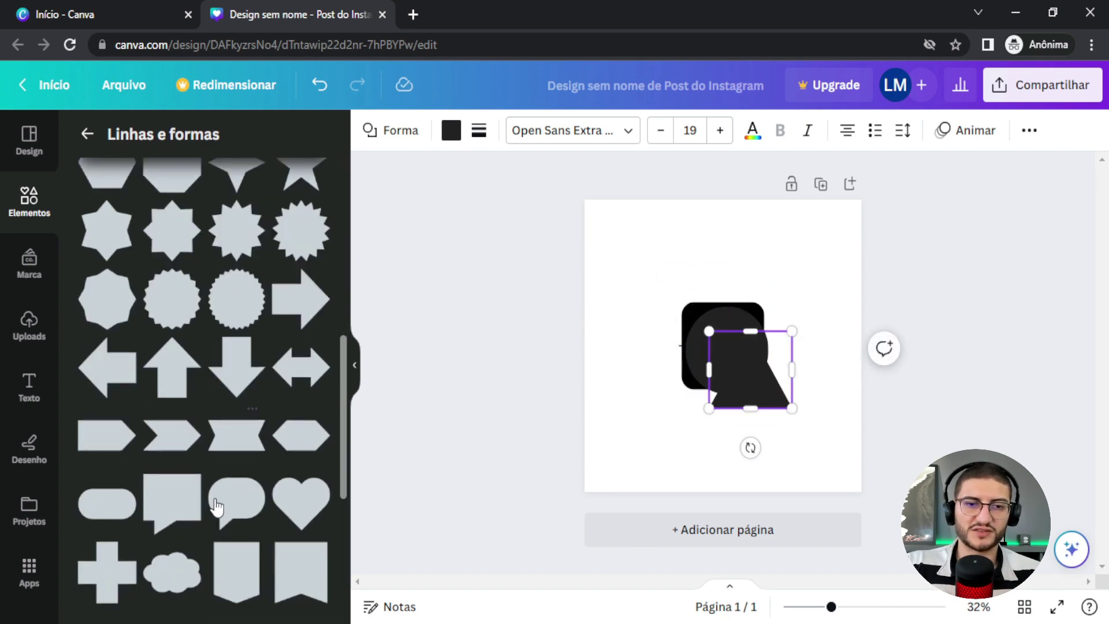
scroll(278, 346, "down", 3)
scroll(281, 374, "up", 10)
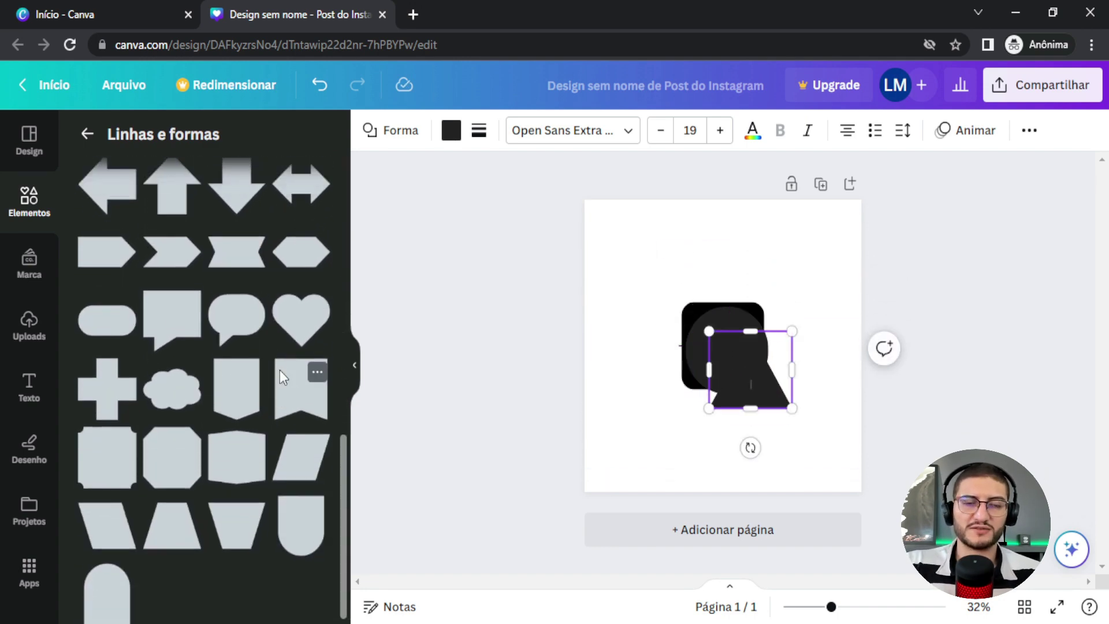
left_click_drag(638, 283, 752, 477)
key("Delete")
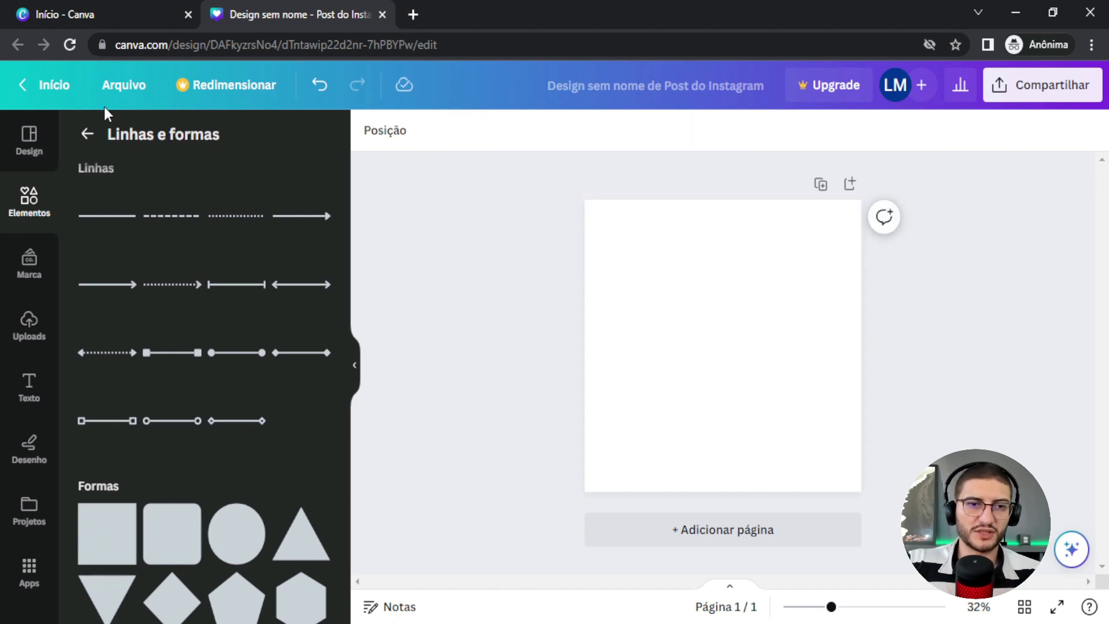
Examine the Elementos gráficos category, including its collections and its own search, and return to the elements overview.
left_click(87, 134)
left_click(220, 149)
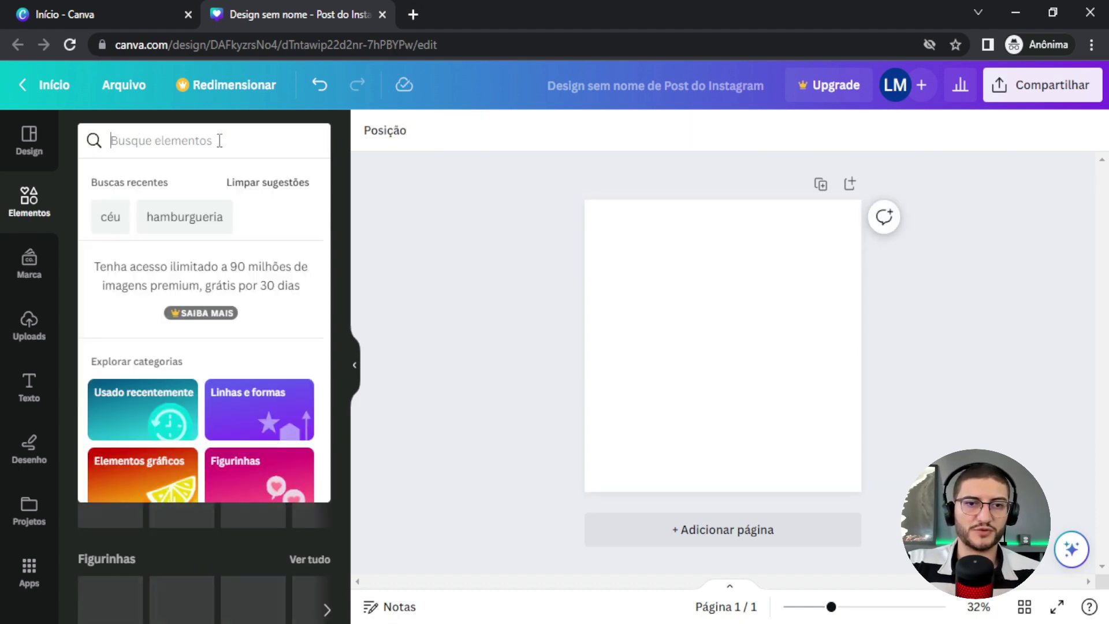
scroll(173, 359, "down", 2)
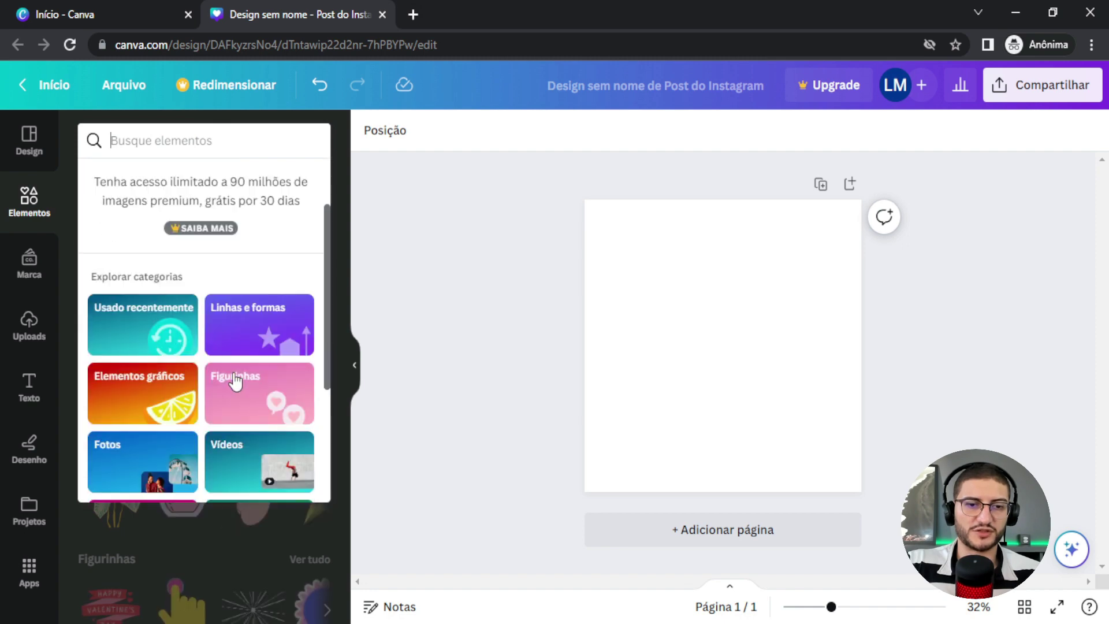
left_click(161, 398)
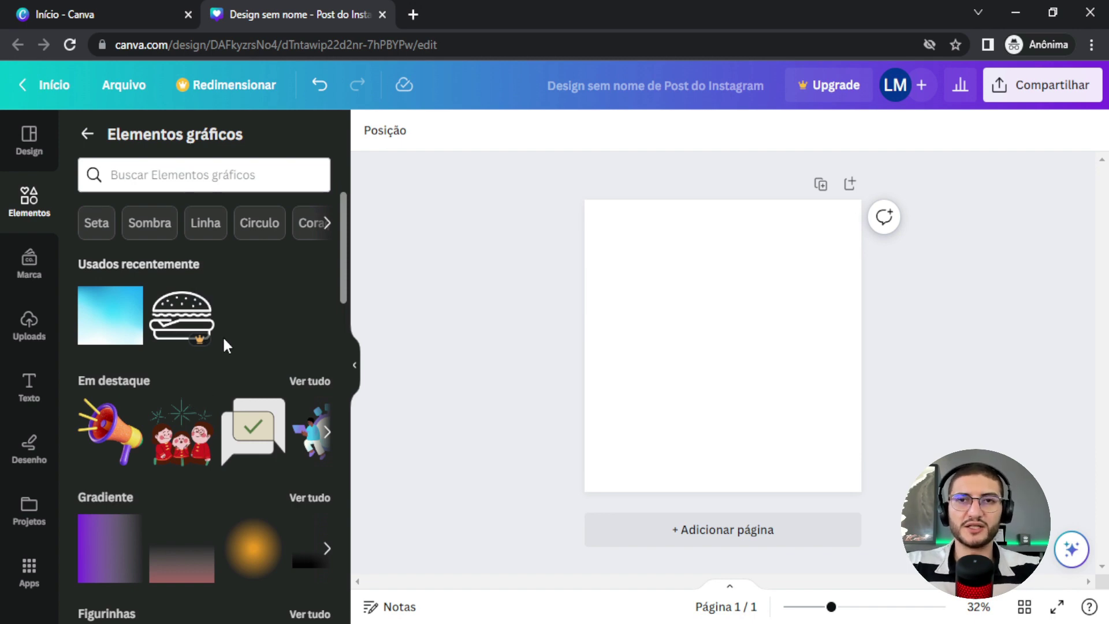
scroll(223, 335, "down", 5)
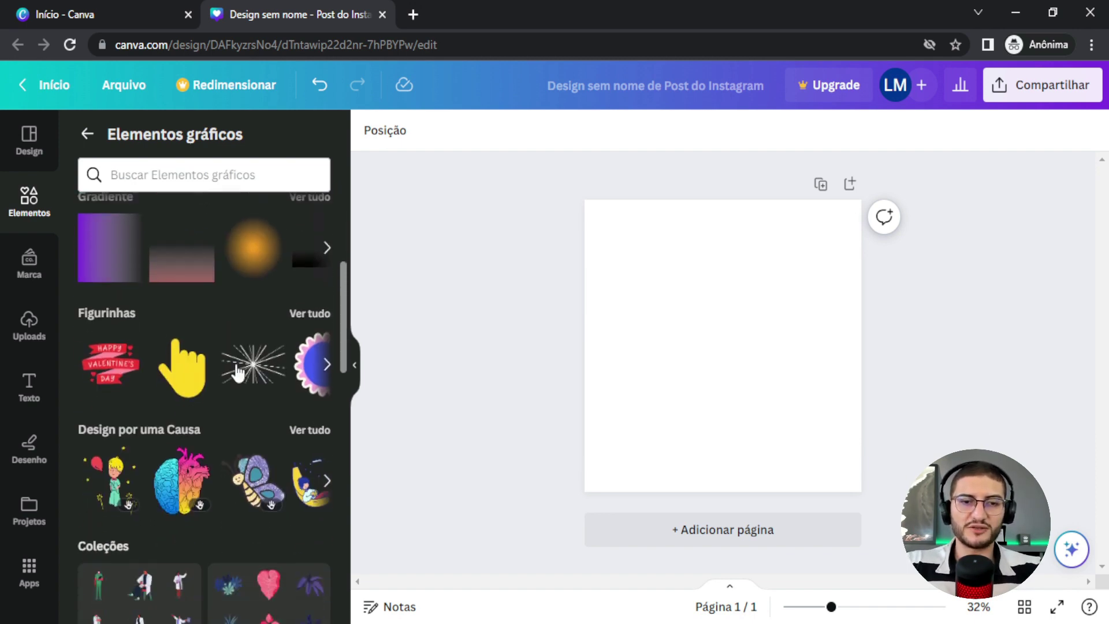
scroll(191, 447, "down", 1)
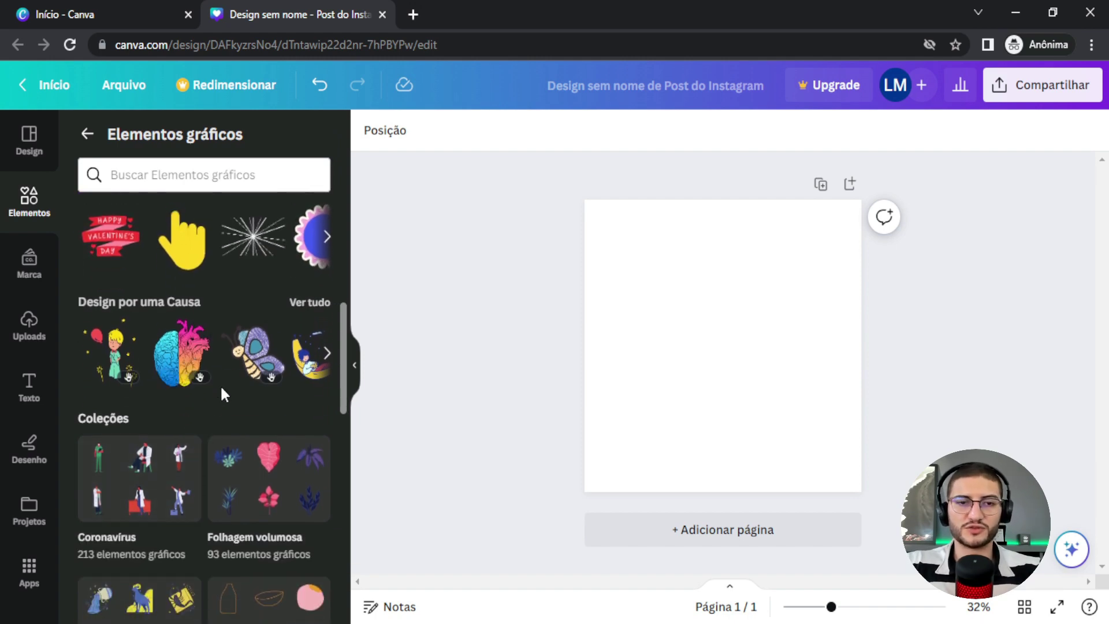
scroll(220, 358, "down", 3)
scroll(208, 439, "down", 3)
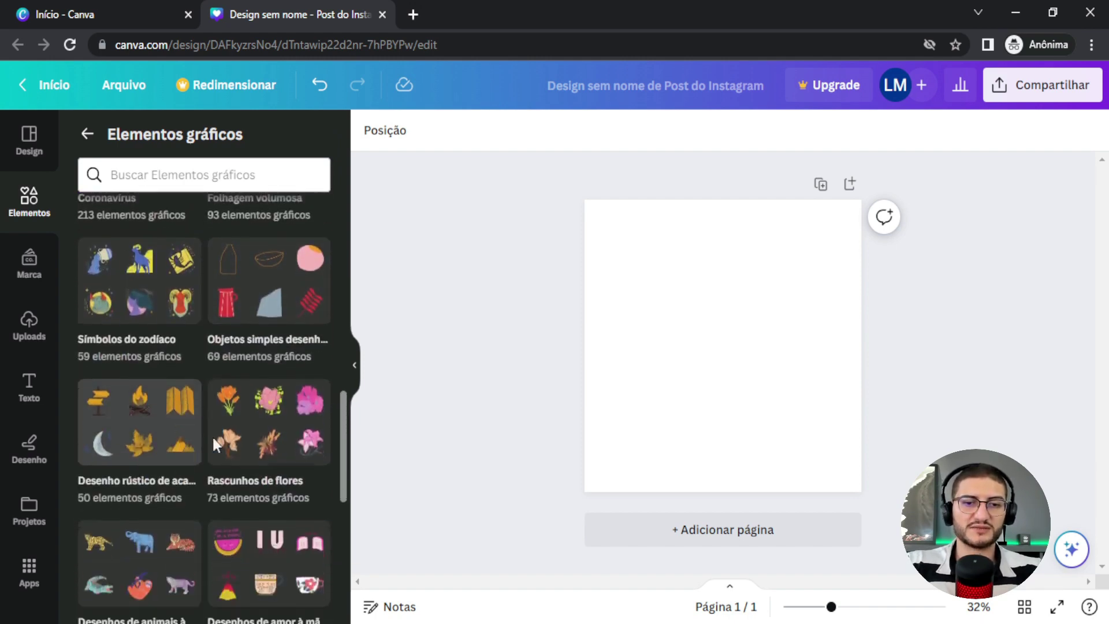
scroll(173, 358, "up", 3)
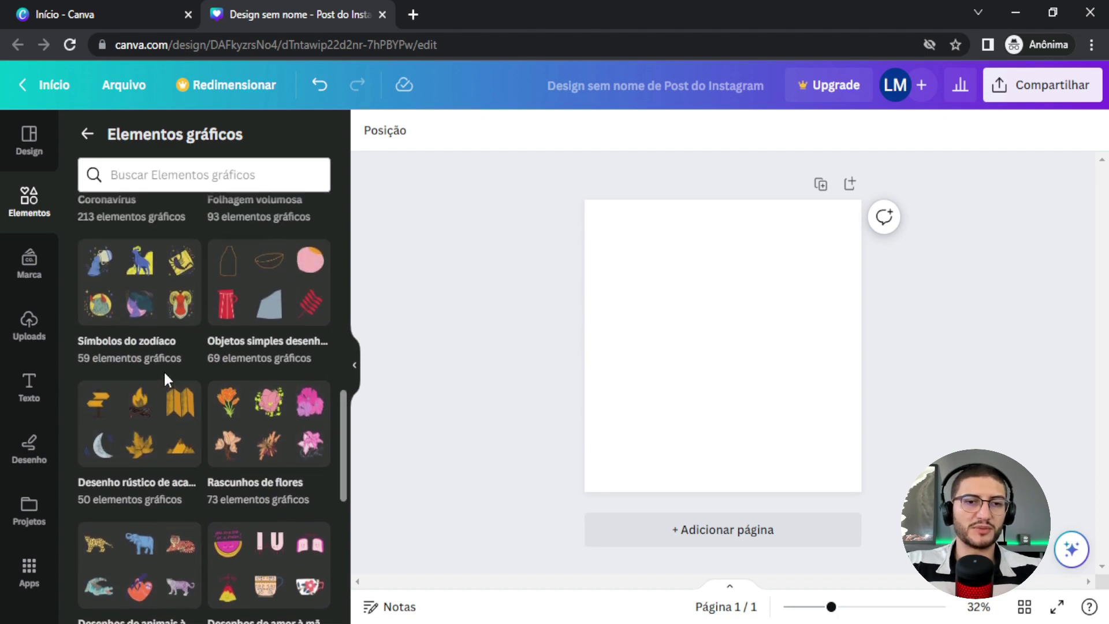
scroll(214, 384, "up", 10)
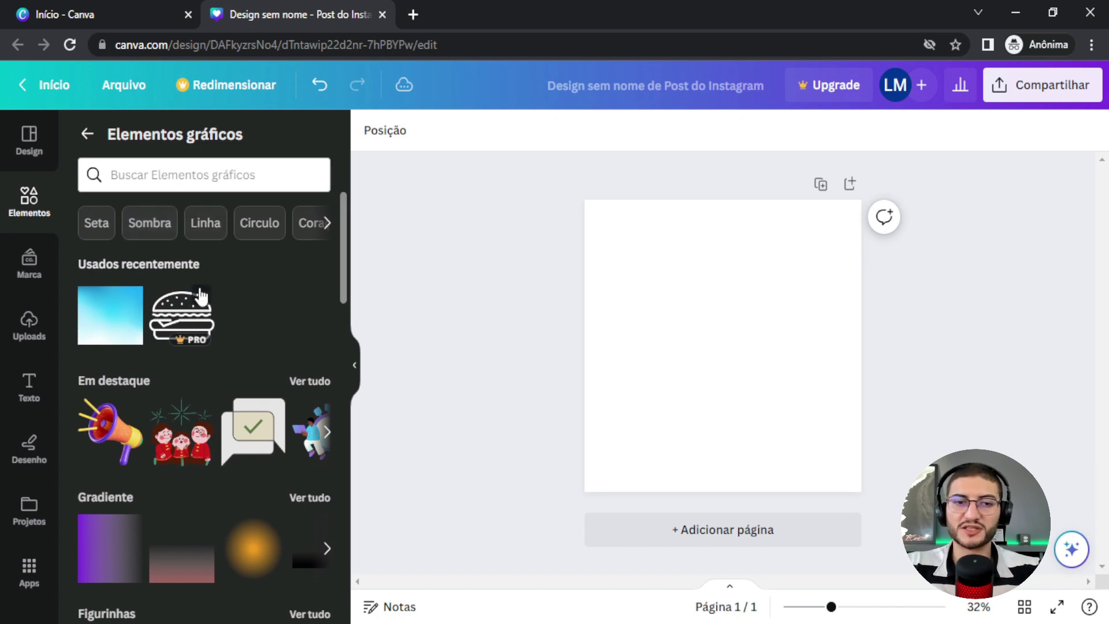
left_click(223, 174)
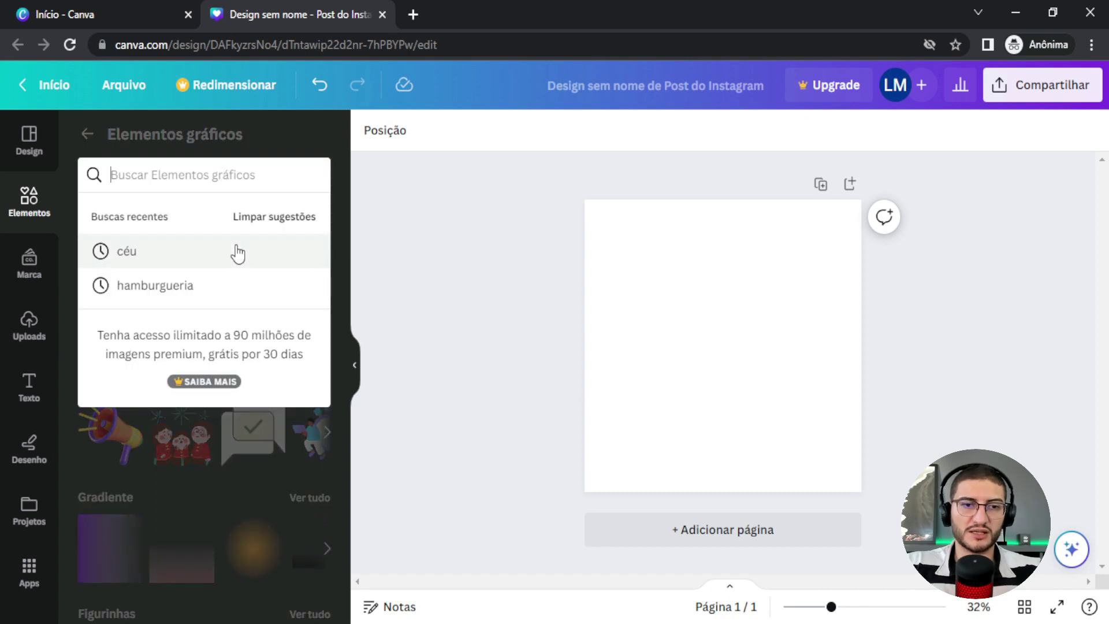
left_click(88, 134)
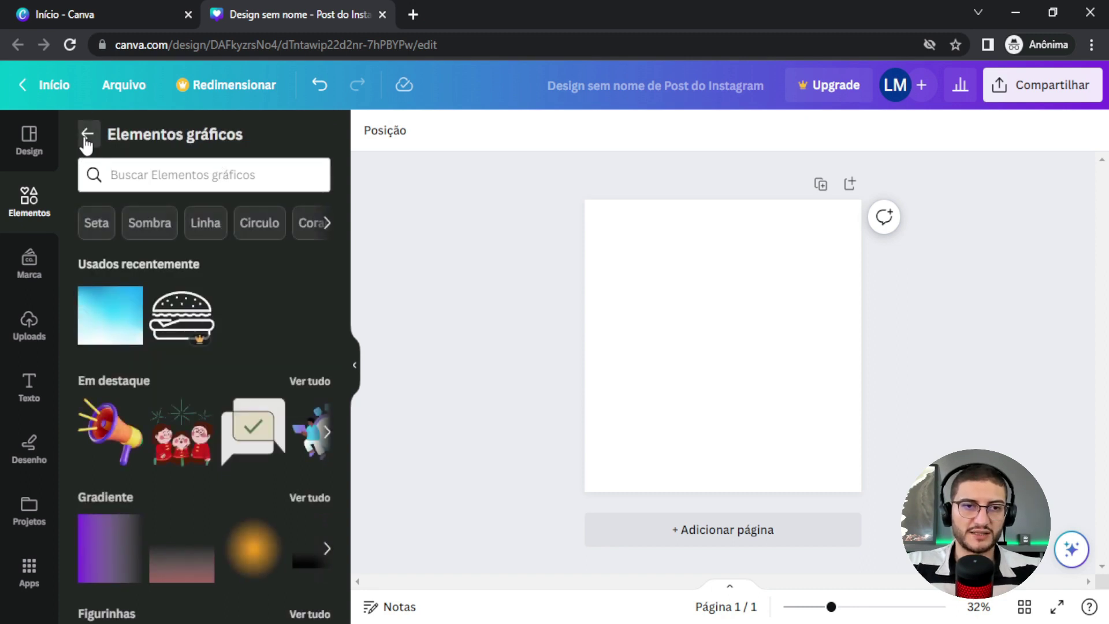
left_click(87, 134)
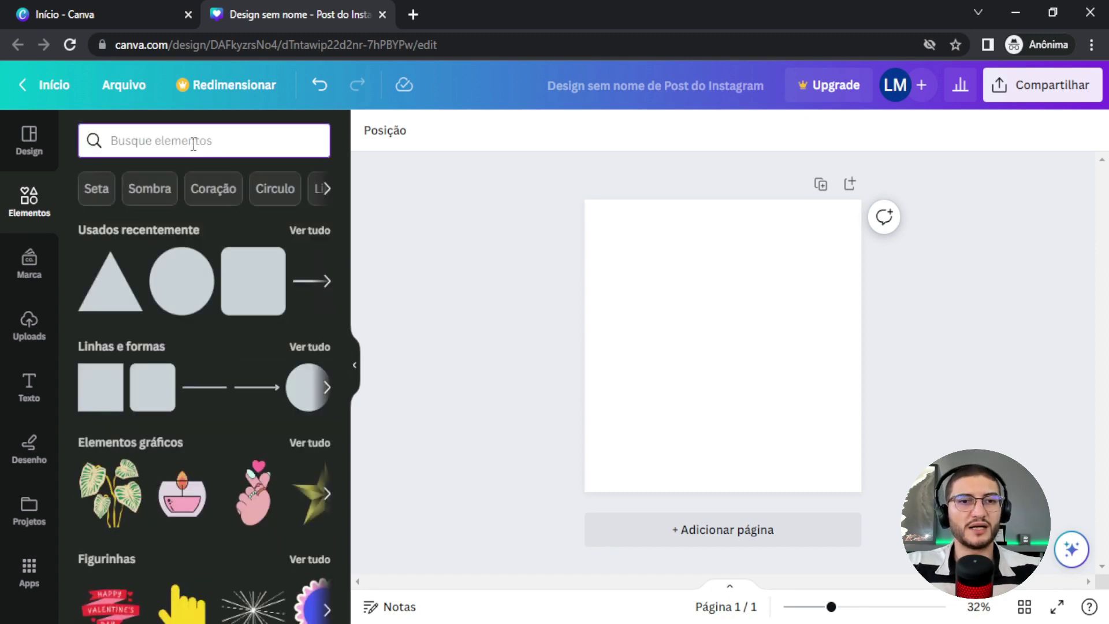
Open the Figurinhas category and look through its sticker groups.
left_click(225, 150)
key("Escape")
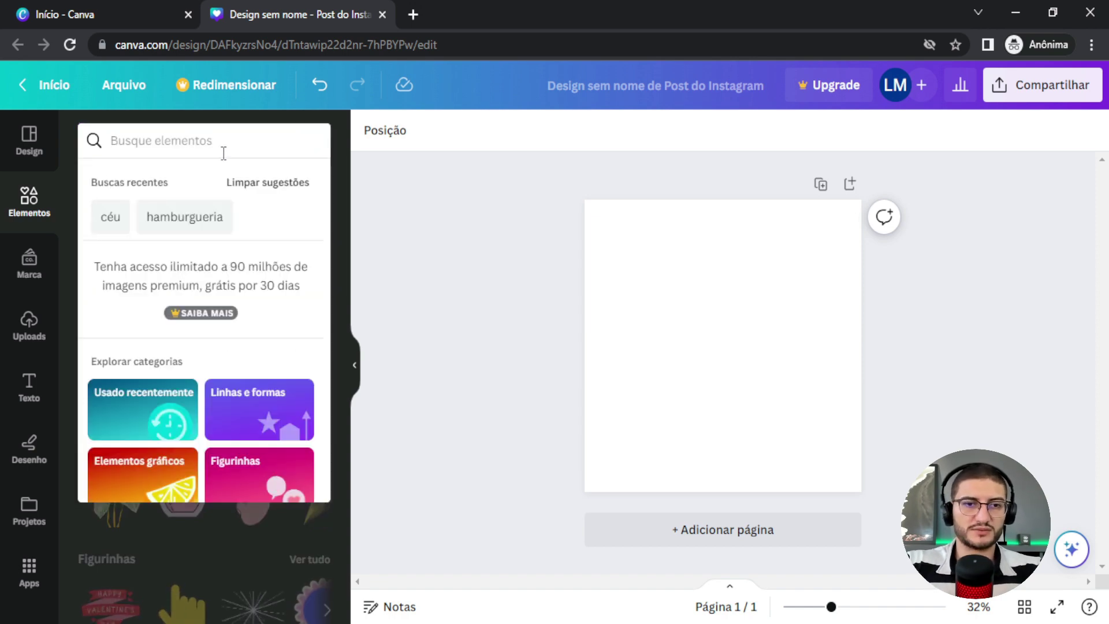
scroll(266, 338, "down", 3)
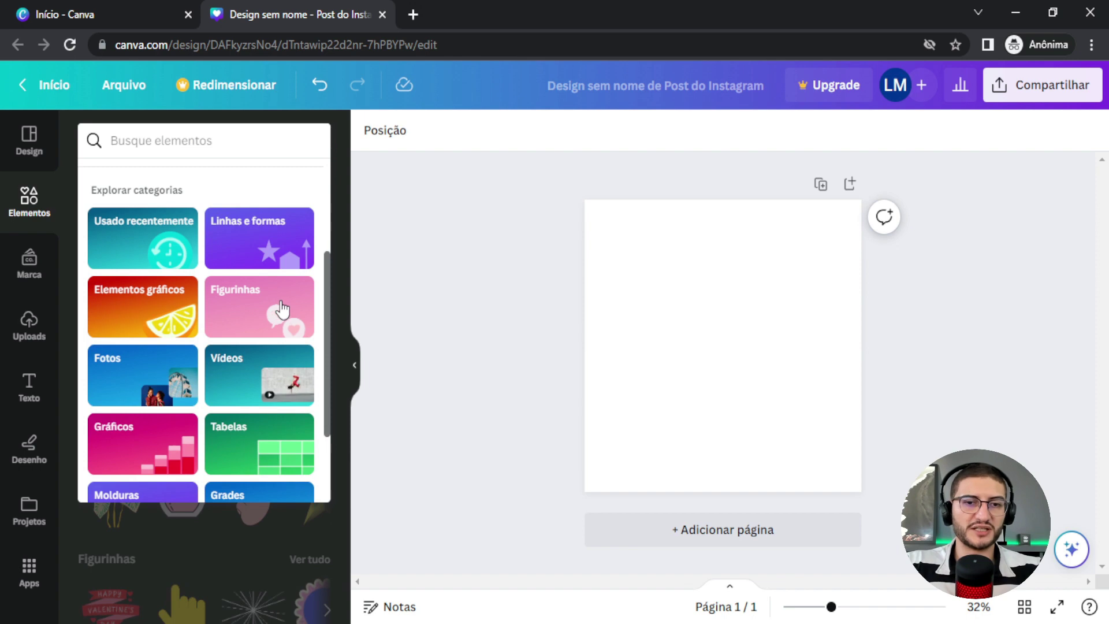
left_click(282, 309)
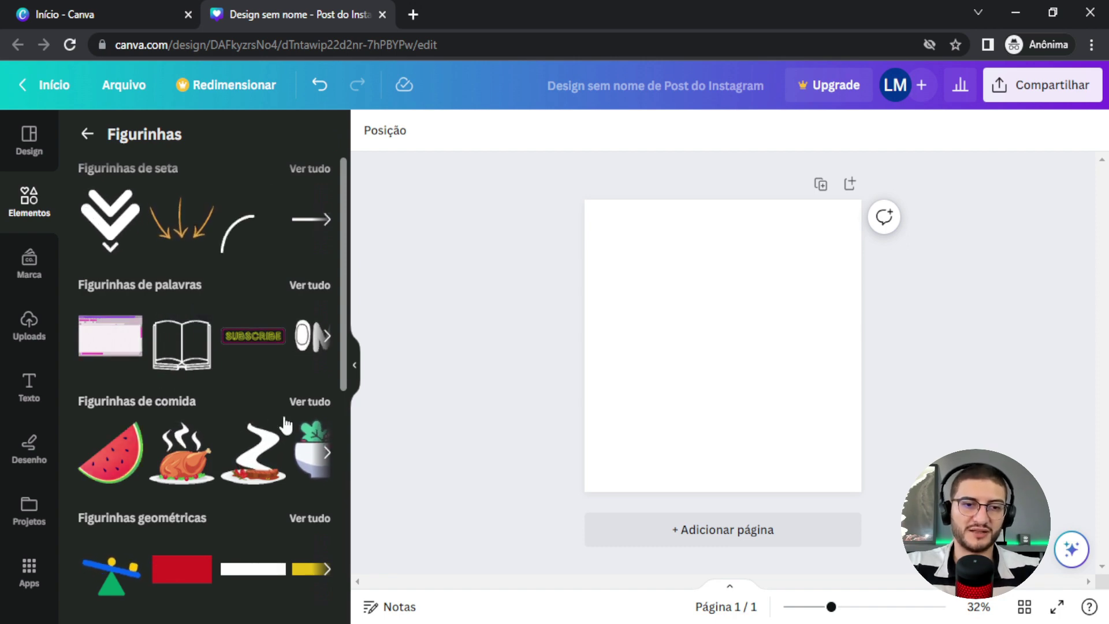
scroll(173, 381, "down", 3)
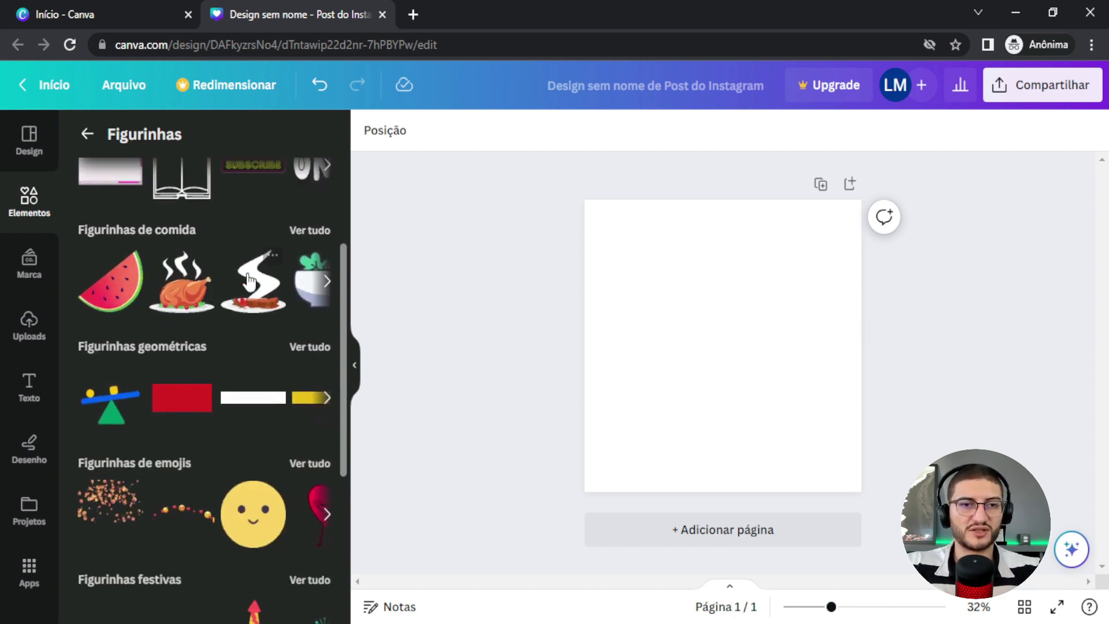
scroll(243, 323, "up", 3)
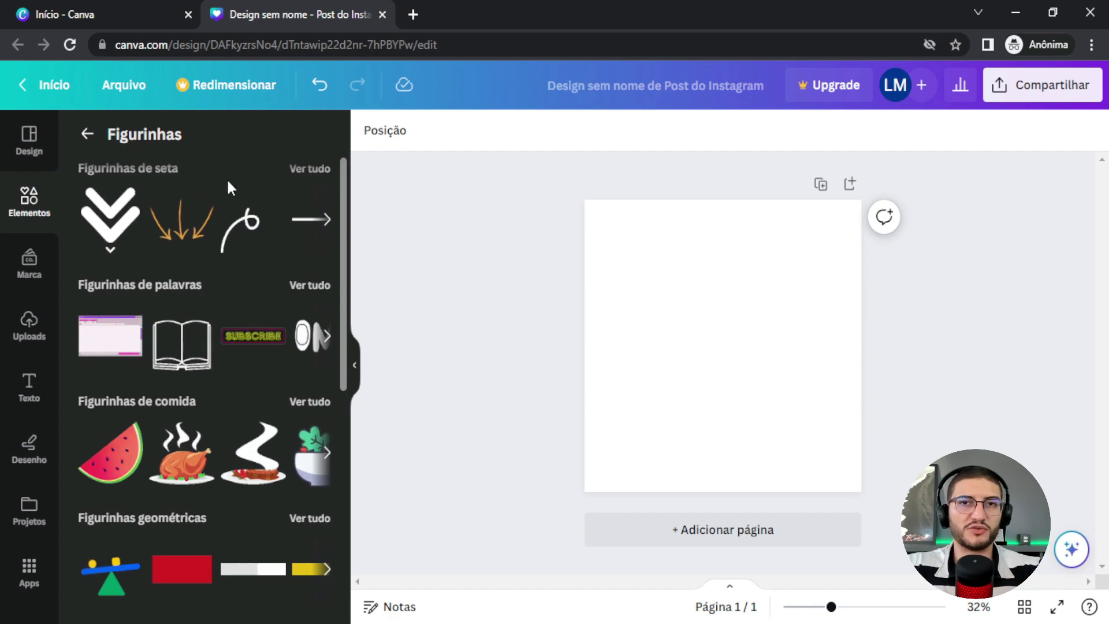
Open the Fotos category and look through its trending photos.
left_click(87, 134)
left_click(156, 132)
scroll(182, 307, "down", 5)
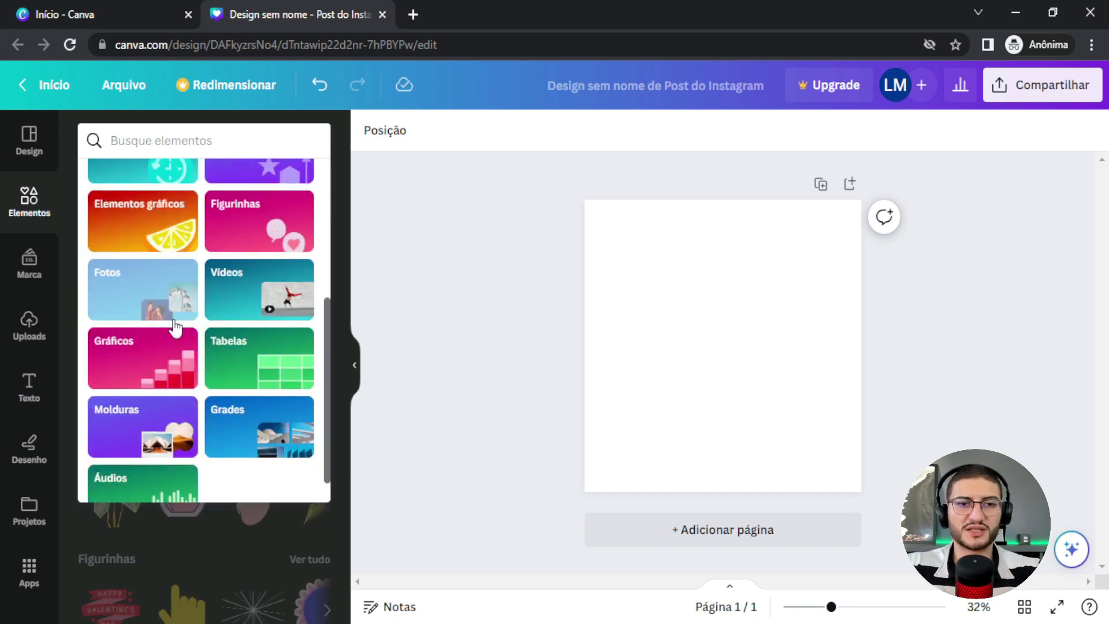
left_click(181, 306)
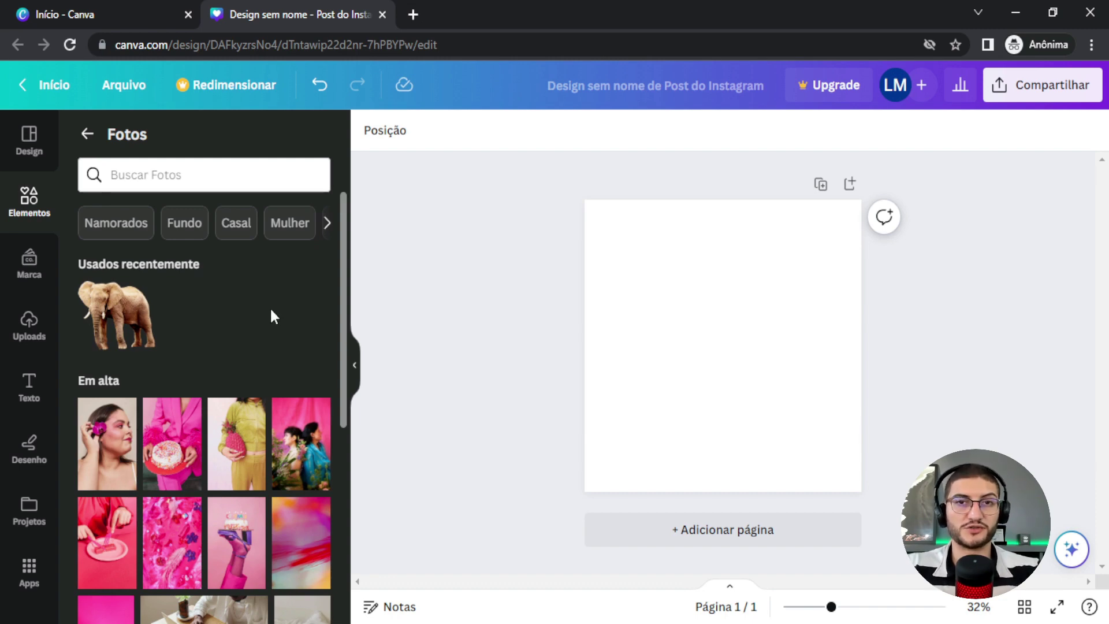
scroll(184, 274, "down", 5)
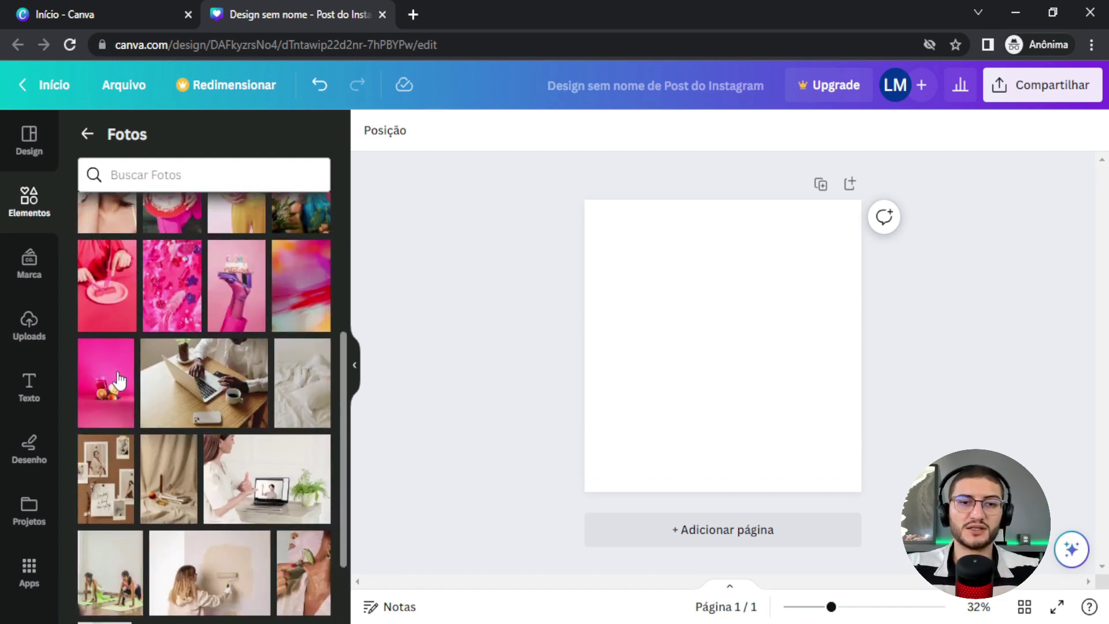
scroll(166, 420, "down", 3)
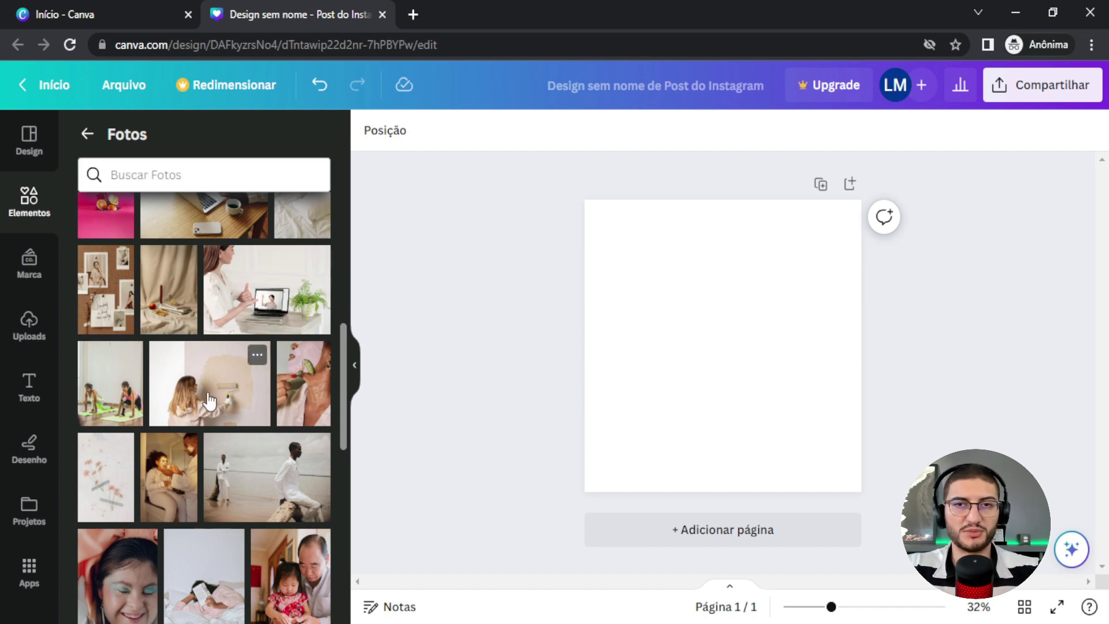
scroll(209, 400, "down", 5)
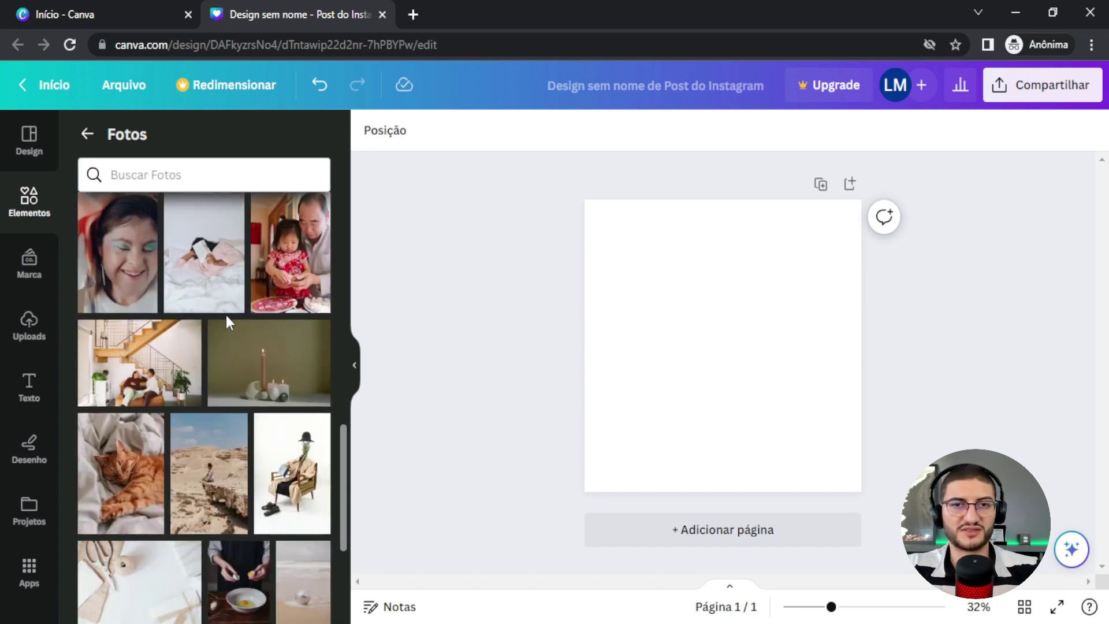
scroll(214, 315, "down", 1)
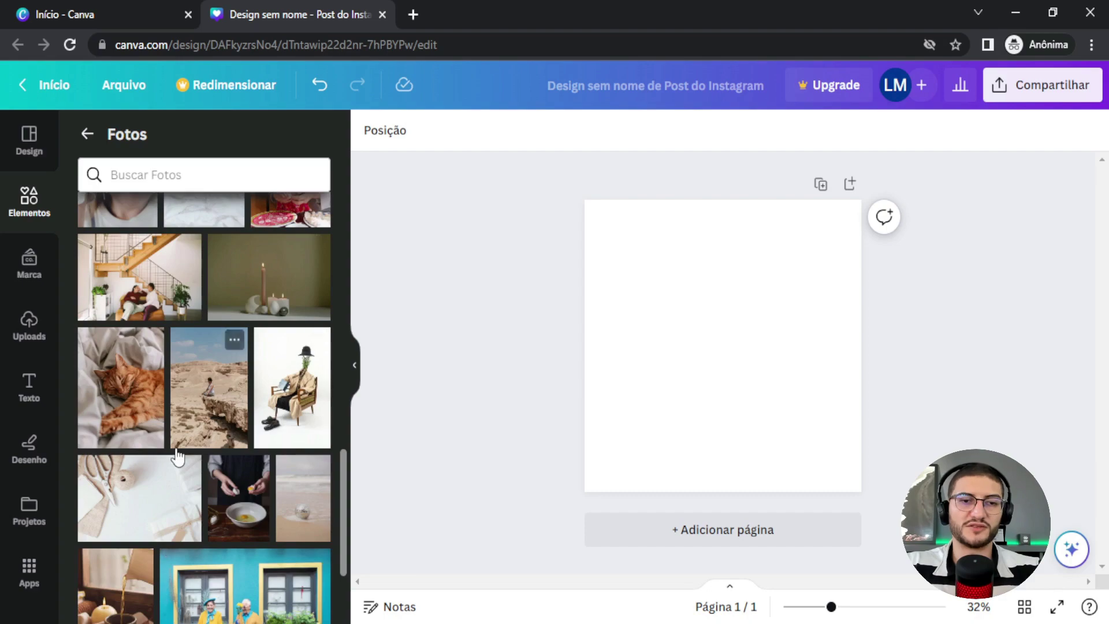
scroll(177, 456, "down", 5)
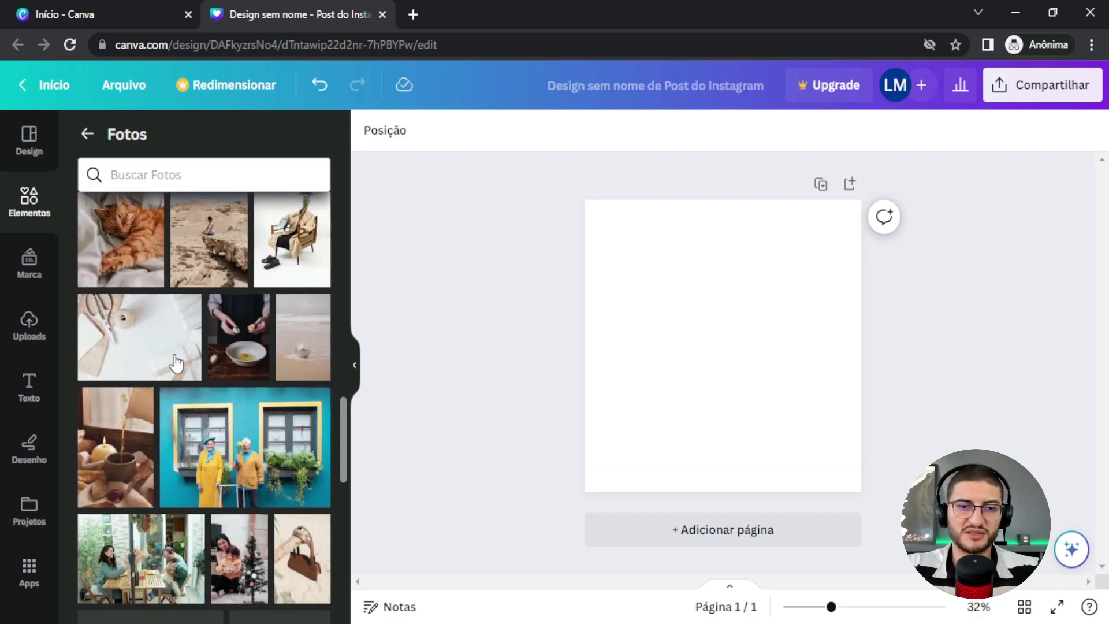
scroll(90, 261, "up", 9)
scroll(91, 261, "up", 5)
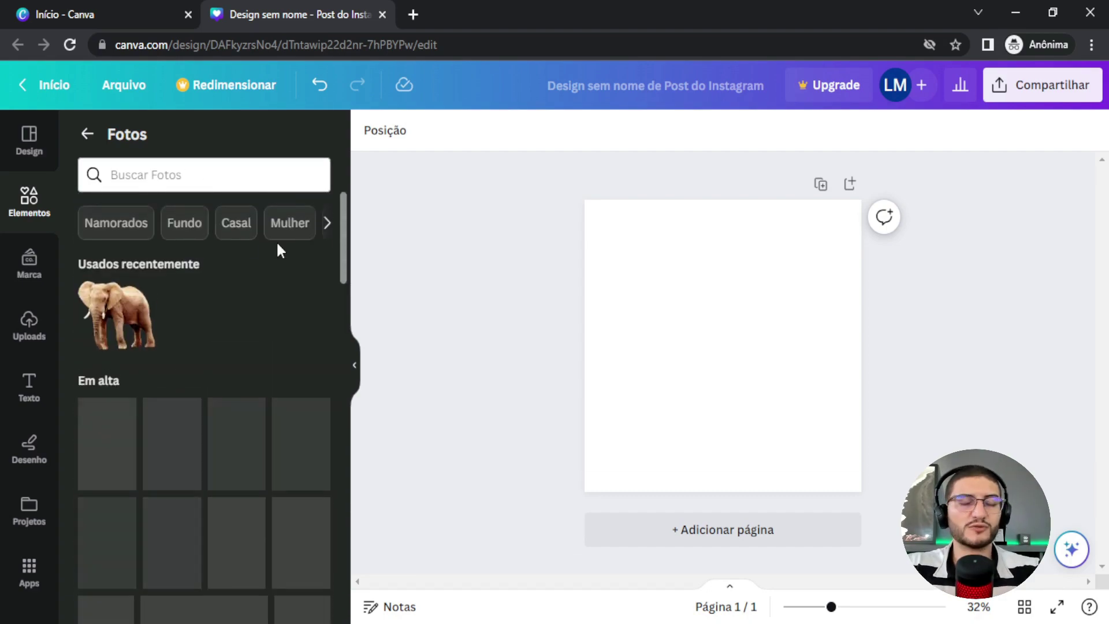
Switch to the Vídeos category and look through its themed video groups.
left_click(89, 136)
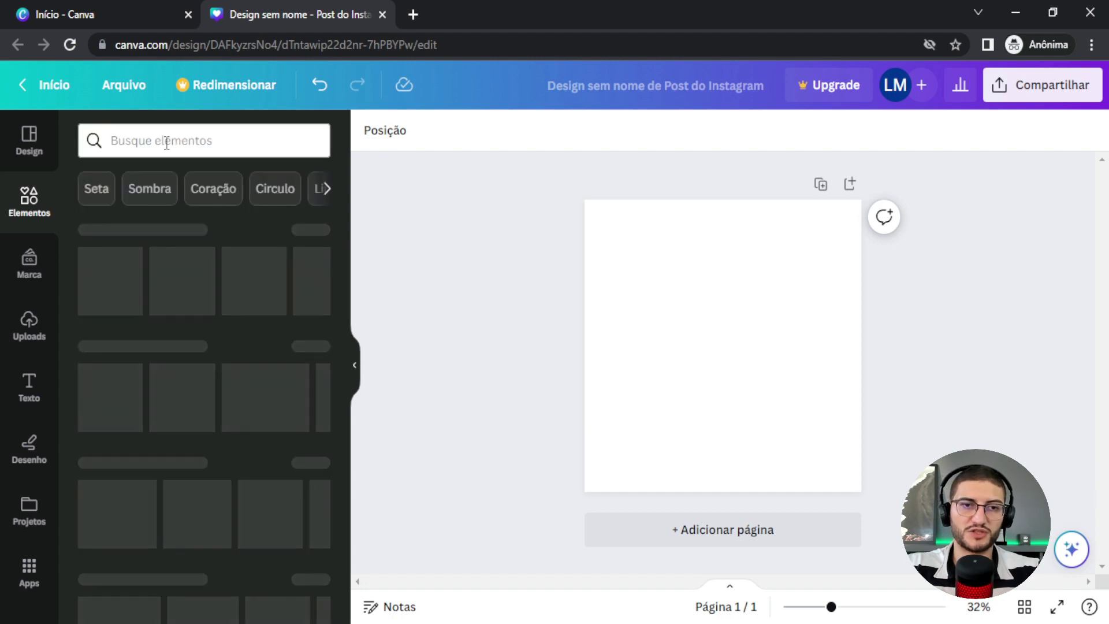
left_click(164, 141)
scroll(220, 381, "down", 4)
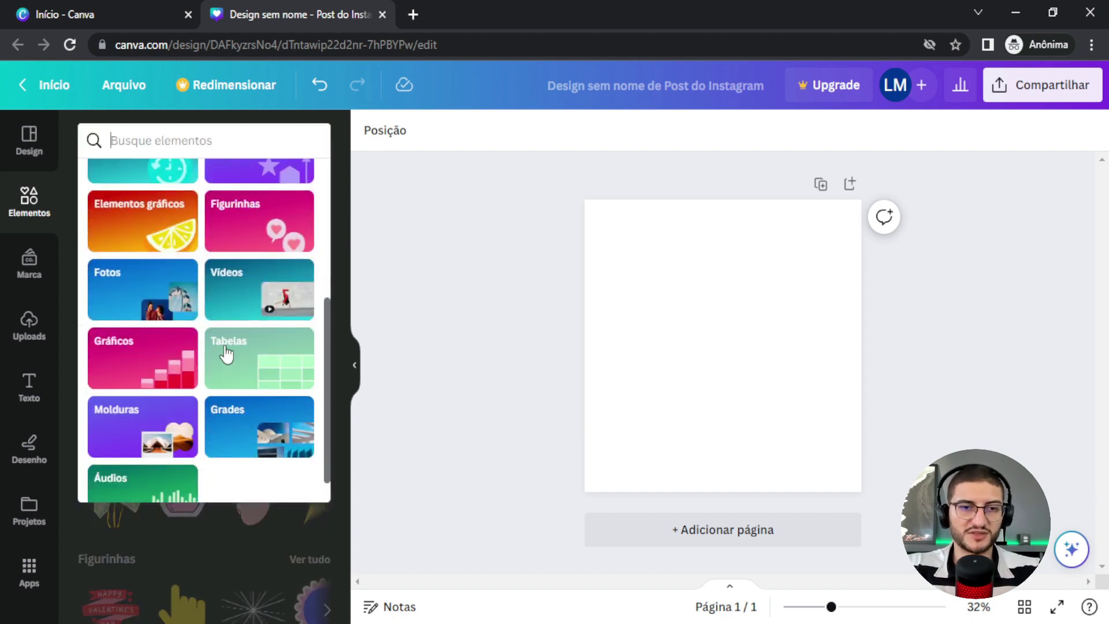
left_click(257, 276)
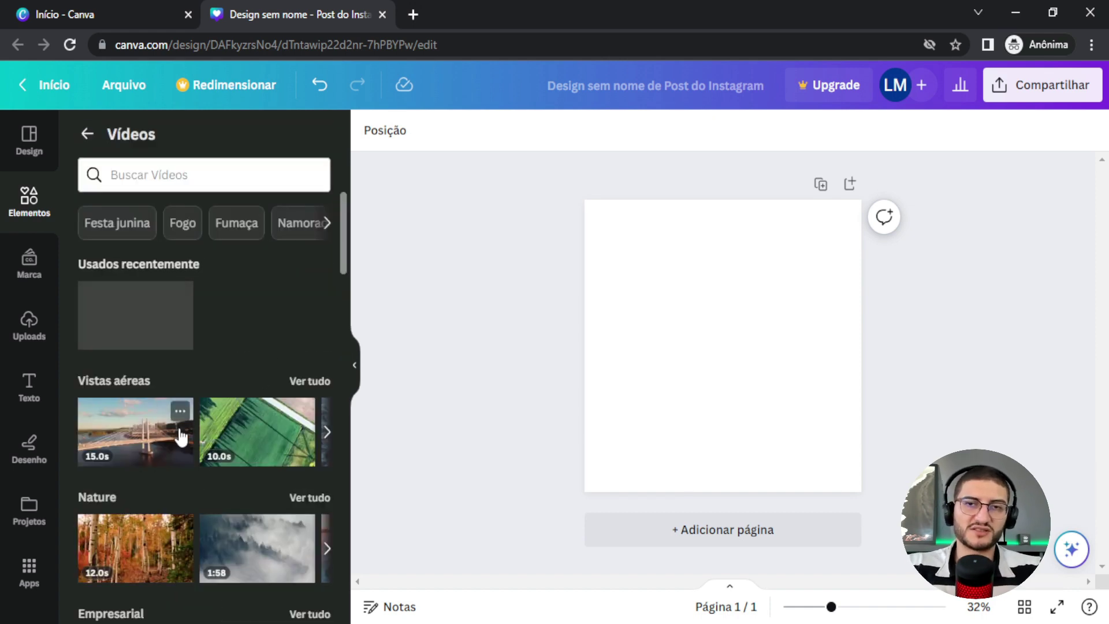
scroll(191, 357, "down", 2)
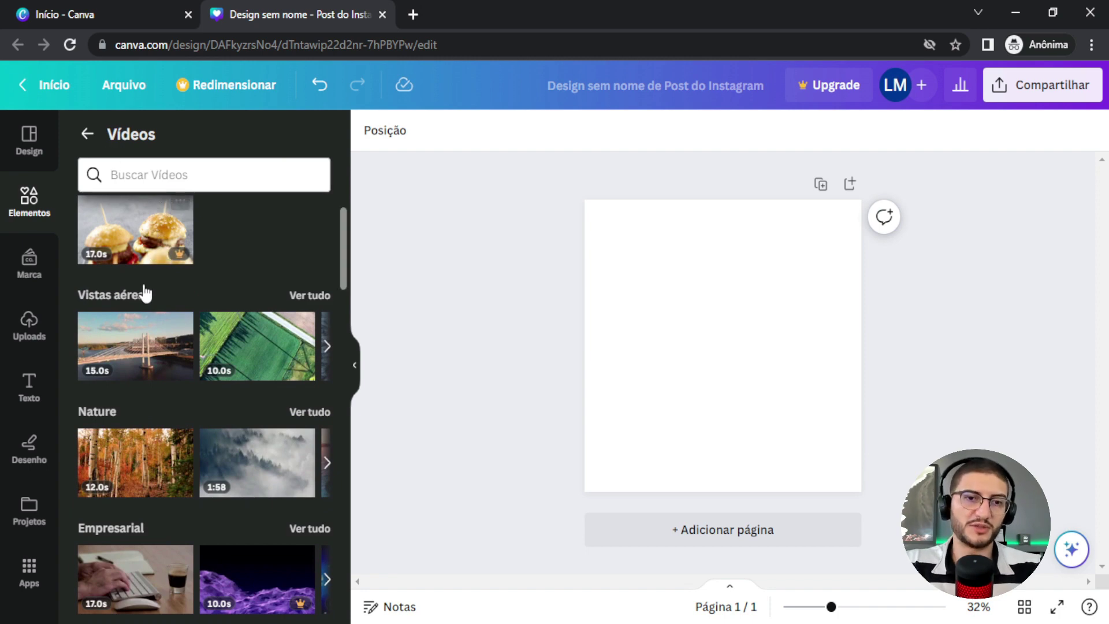
scroll(146, 330, "down", 10)
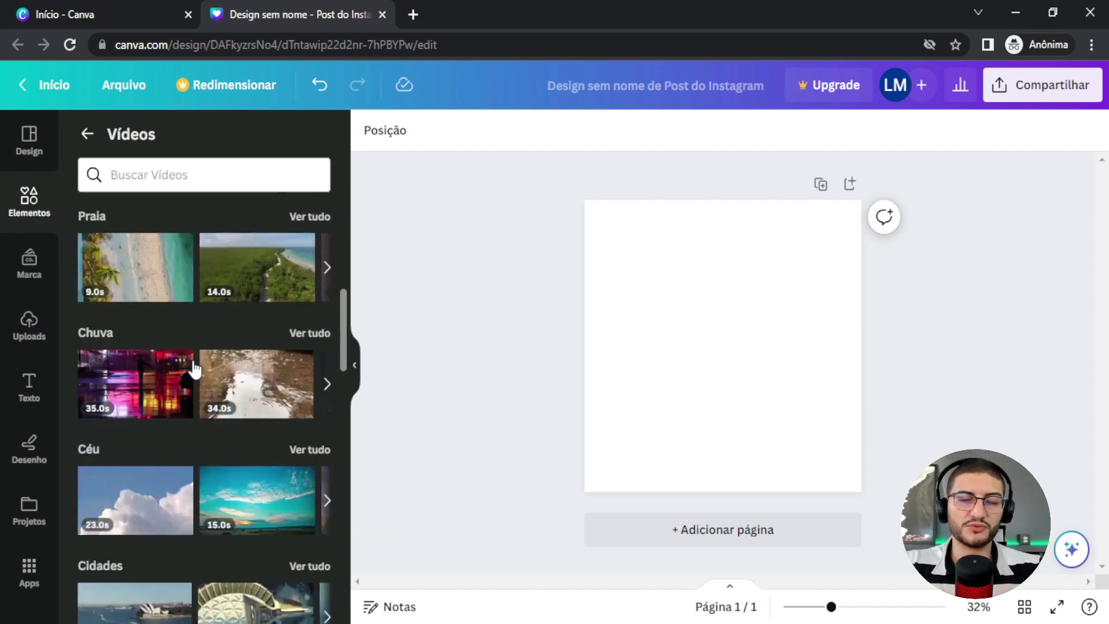
scroll(197, 379, "down", 3)
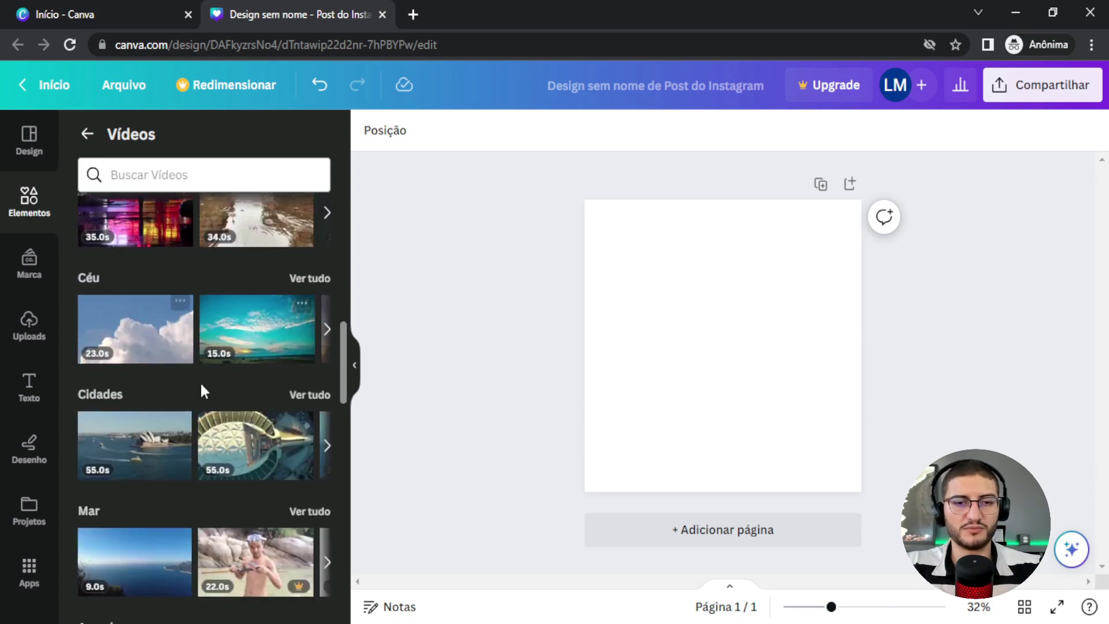
scroll(230, 330, "up", 12)
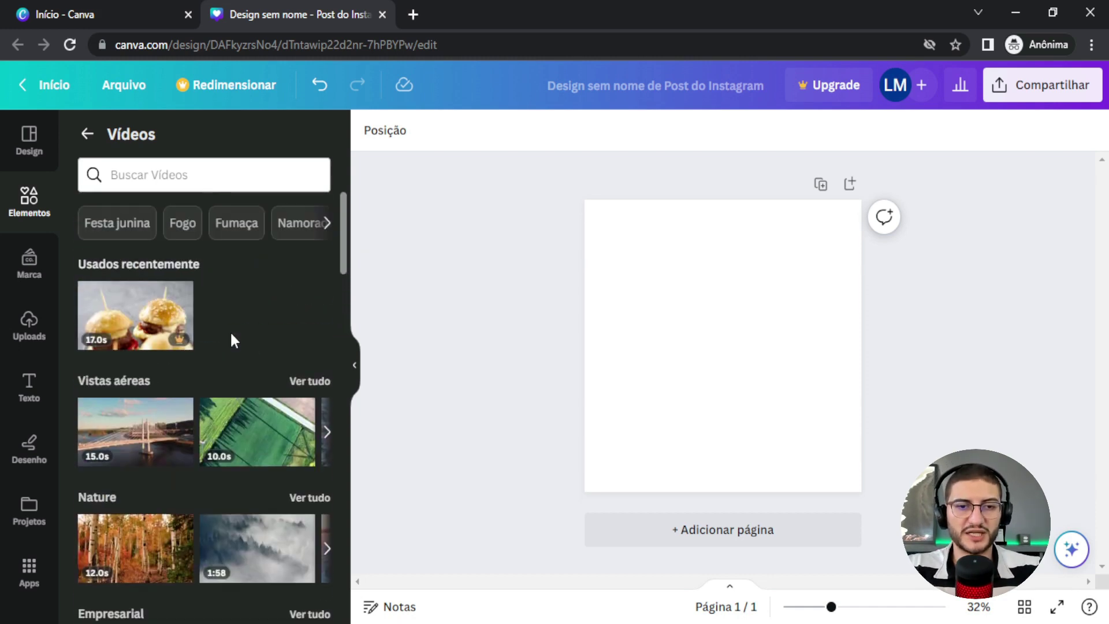
Add a pie chart from the Gráficos category to the page and move it up to the page's upper edge.
left_click(83, 134)
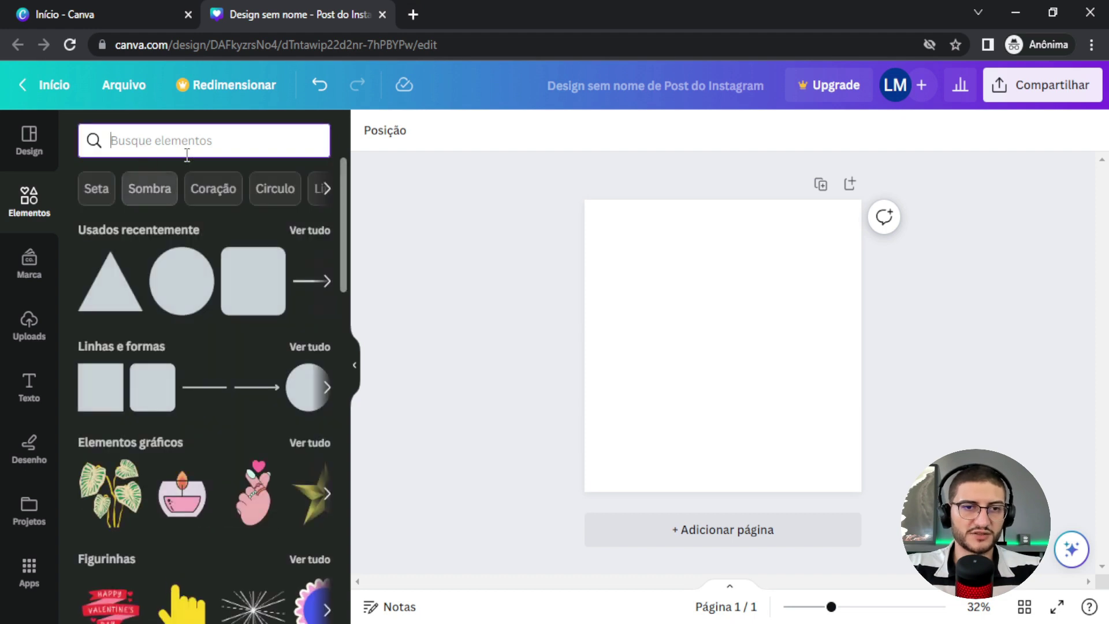
type("s")
key("ctrl+z")
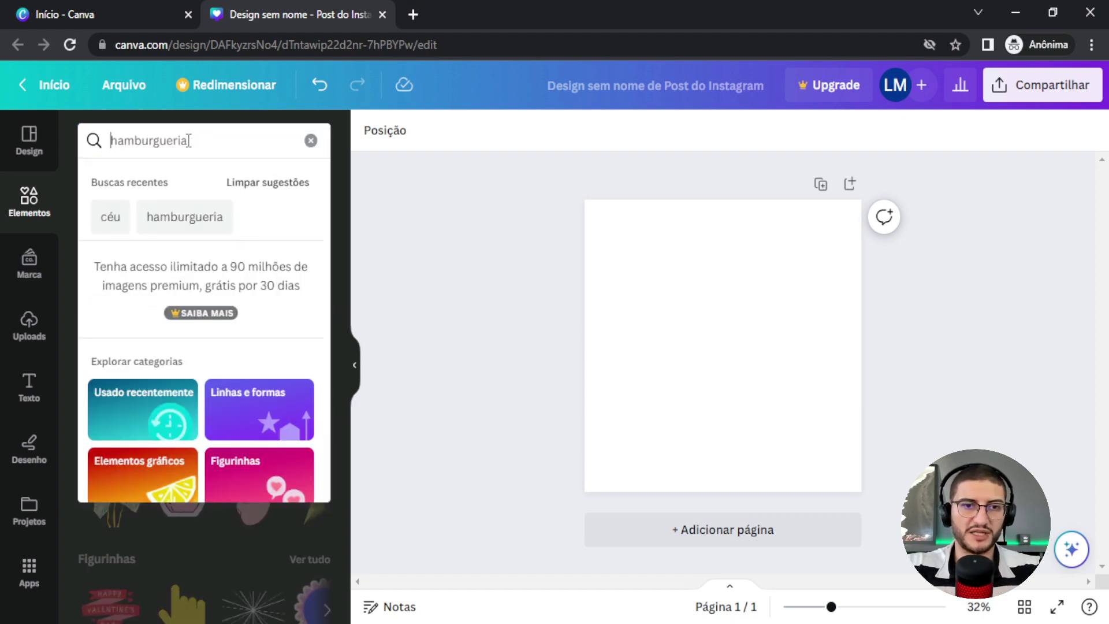
scroll(209, 391, "down", 5)
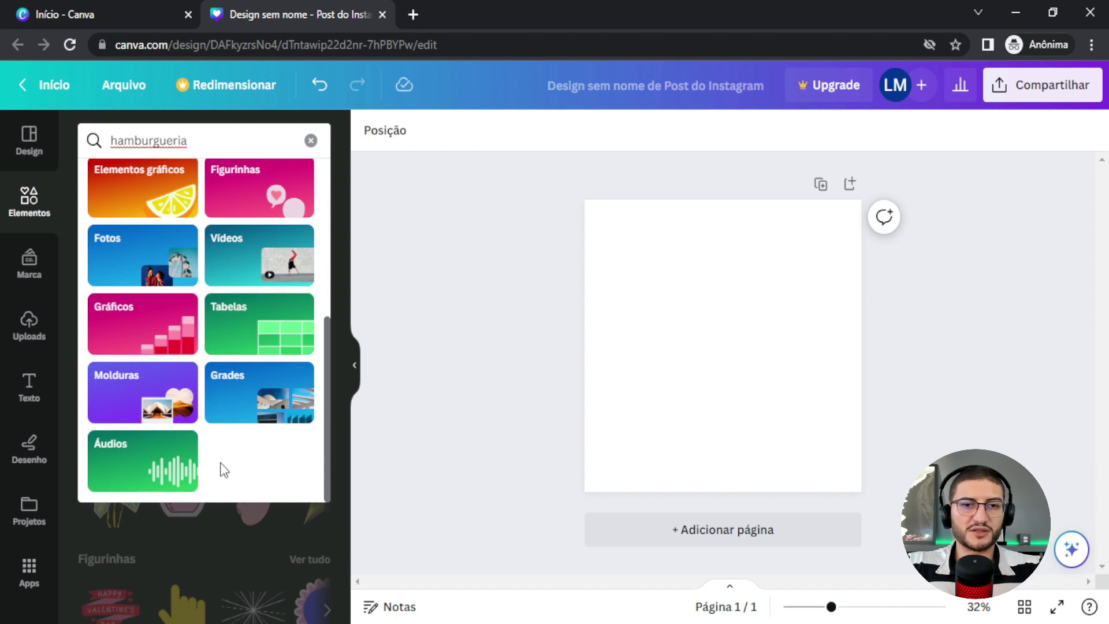
left_click(159, 326)
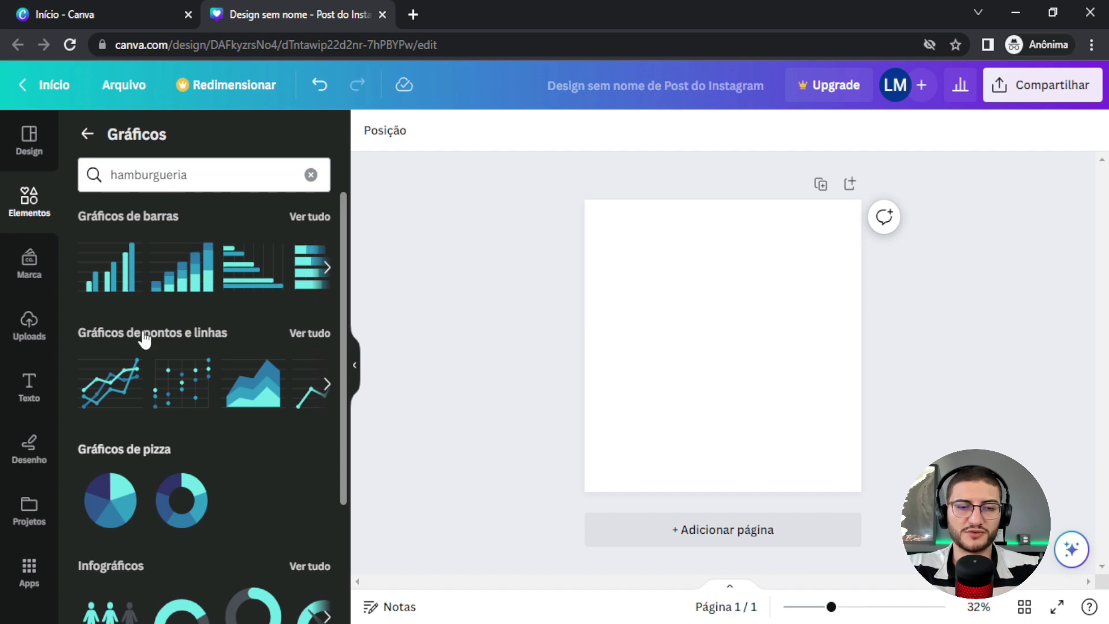
scroll(185, 373, "down", 3)
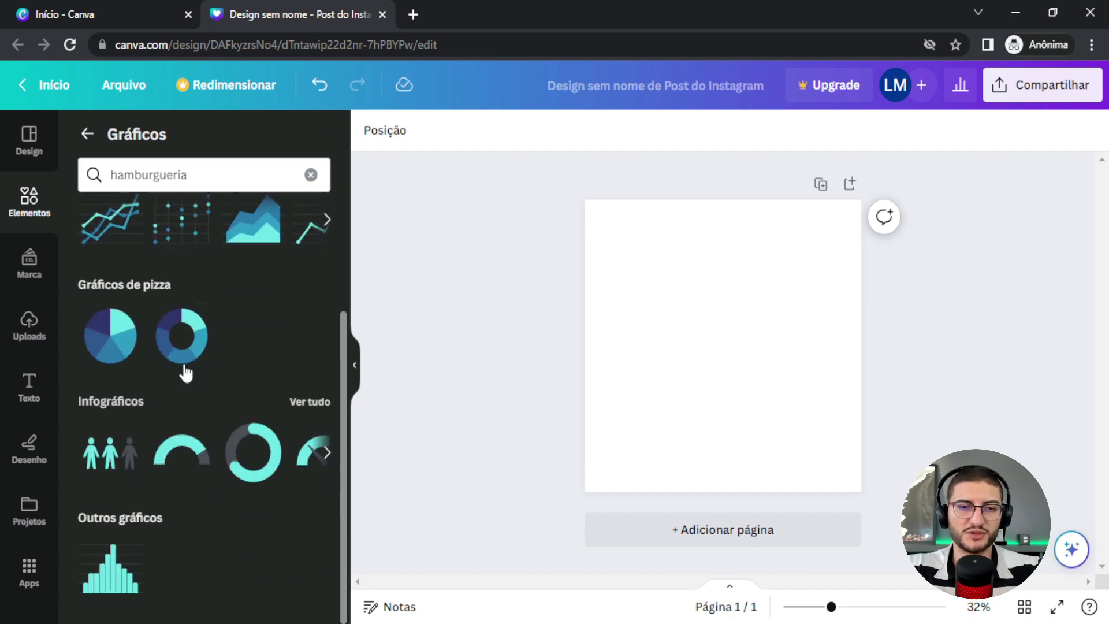
left_click(110, 335)
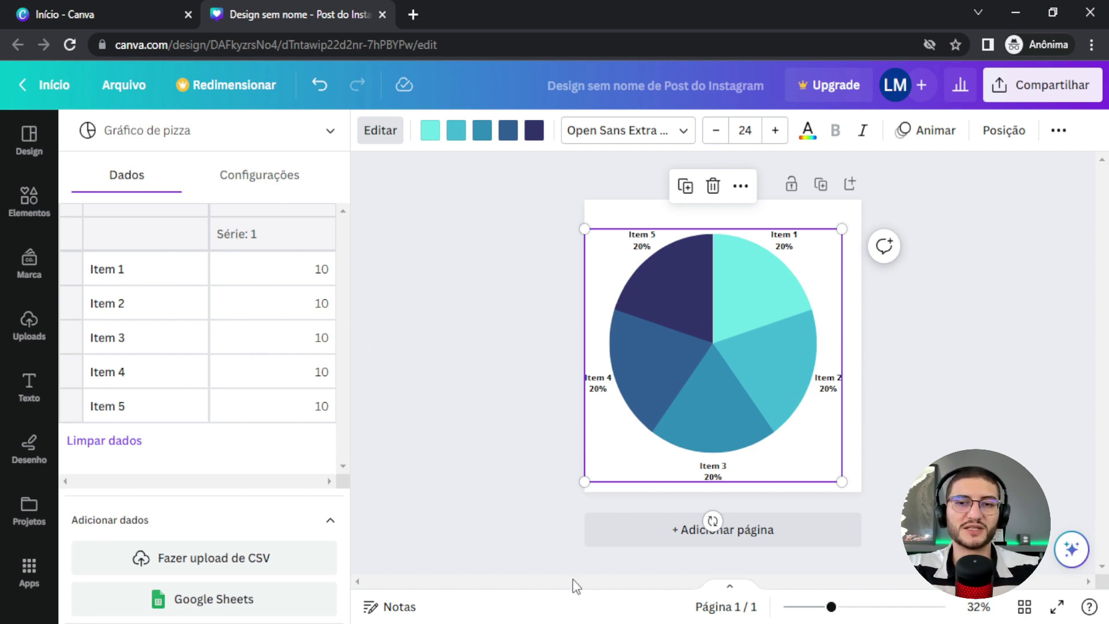
left_click_drag(790, 366, 683, 346)
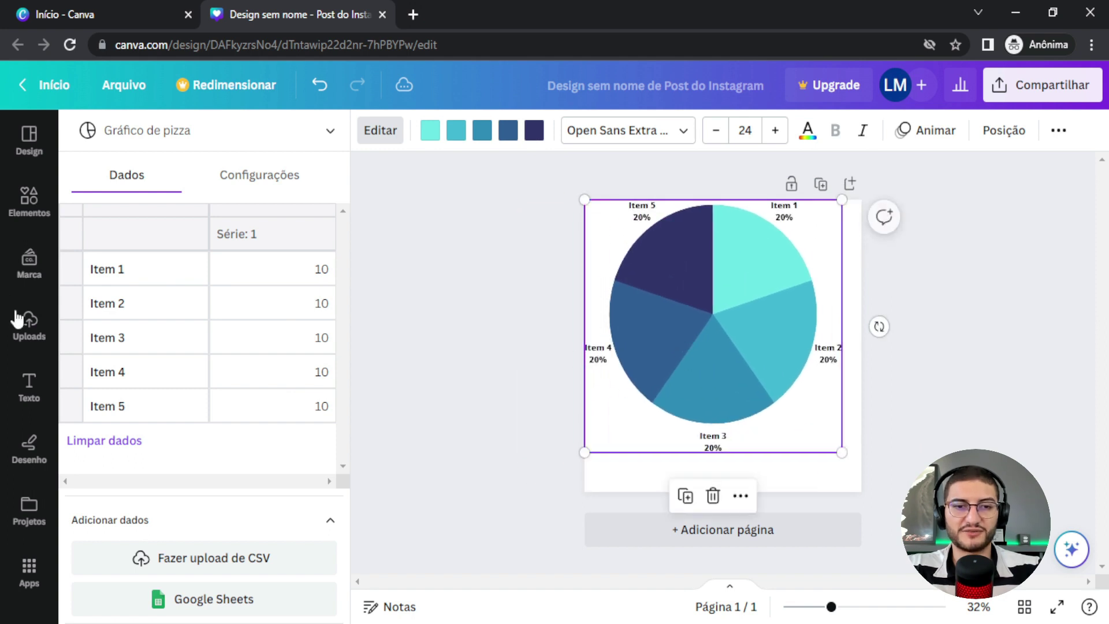
Delete the pie chart from the page and return to the elements overview with the search text cleared.
left_click(147, 267)
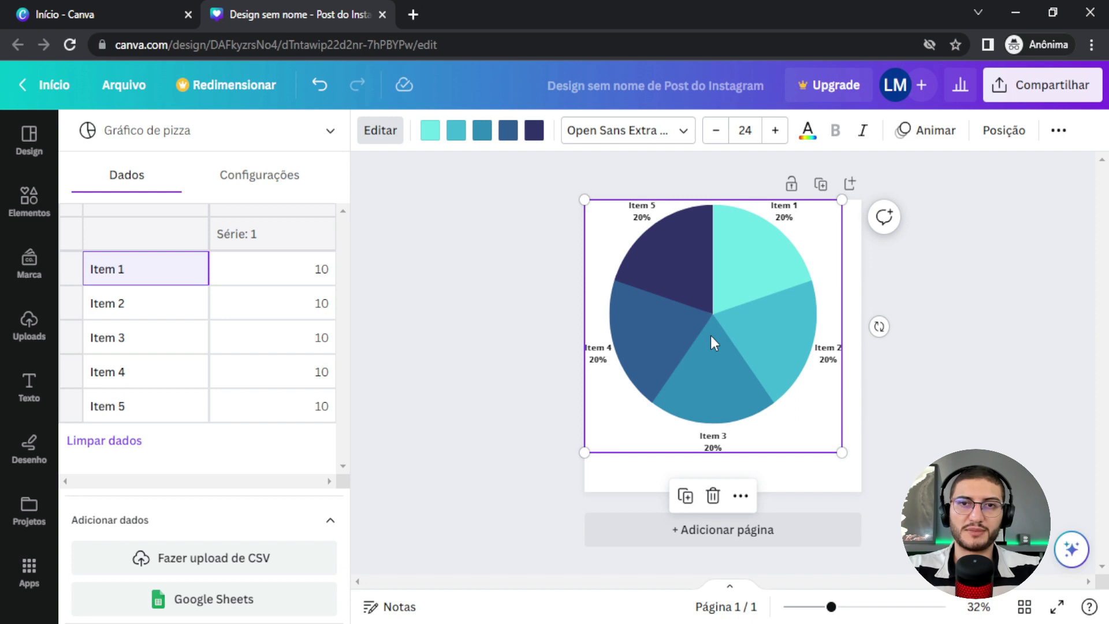
key("Delete")
left_click(218, 163)
key("BackSpace")
left_click(417, 310)
left_click(162, 173)
left_click(89, 134)
left_click(88, 134)
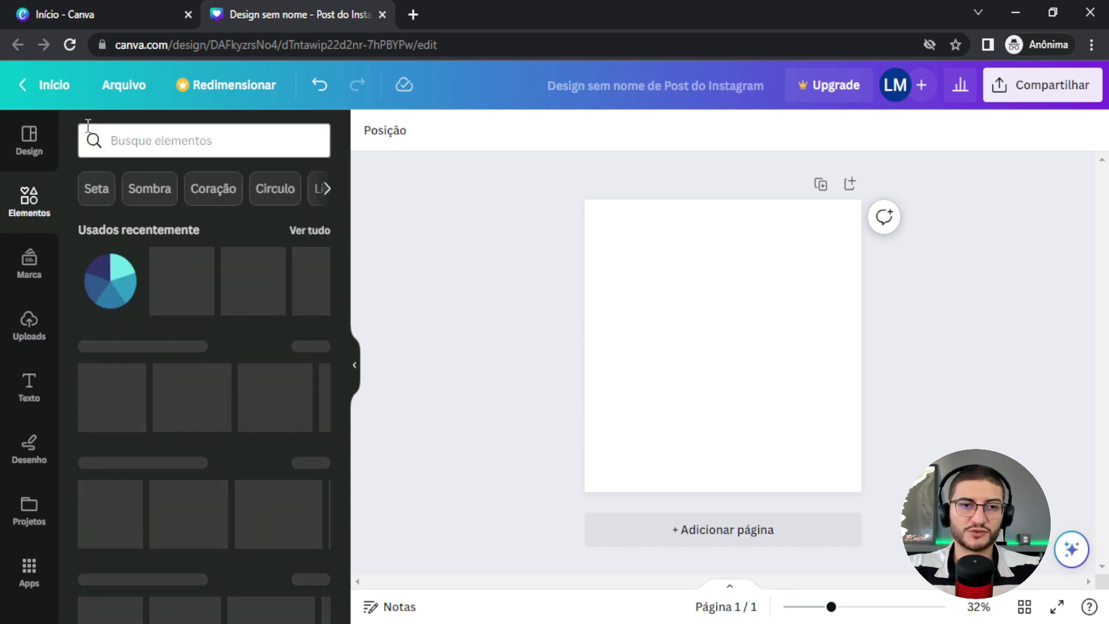
Add the red table style with filled cells from the Tabelas category to the page.
left_click(168, 151)
scroll(223, 414, "down", 4)
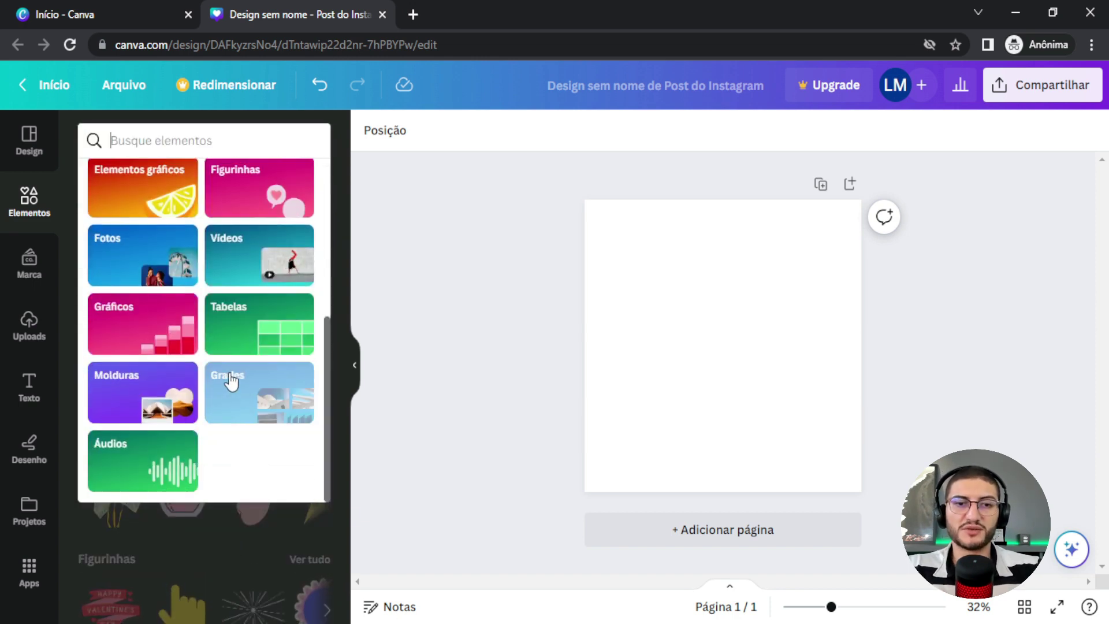
left_click(278, 336)
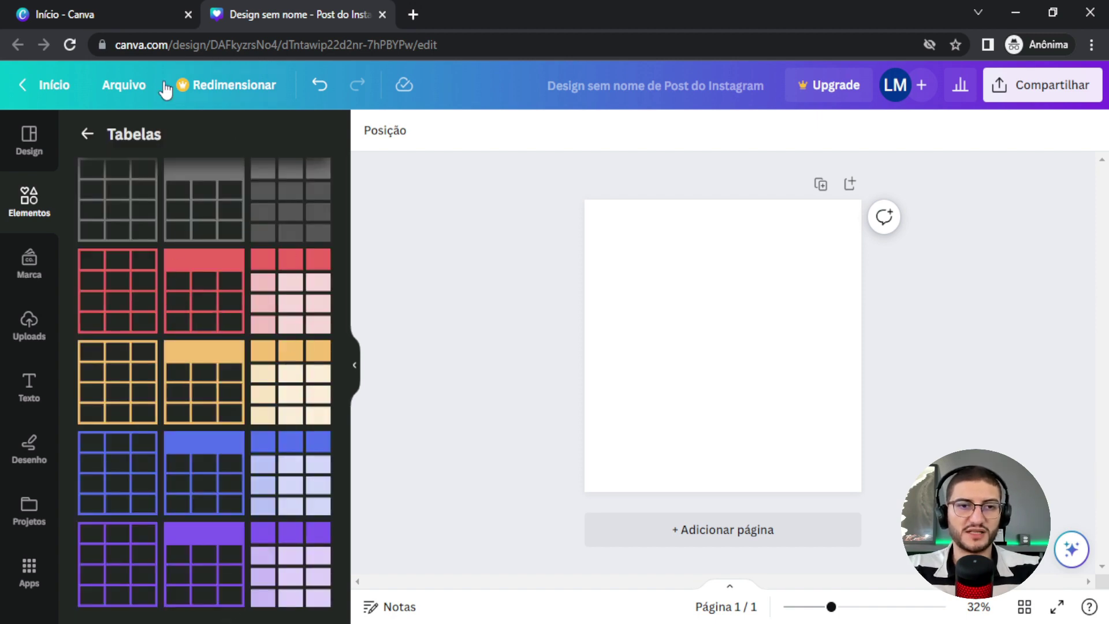
left_click(303, 307)
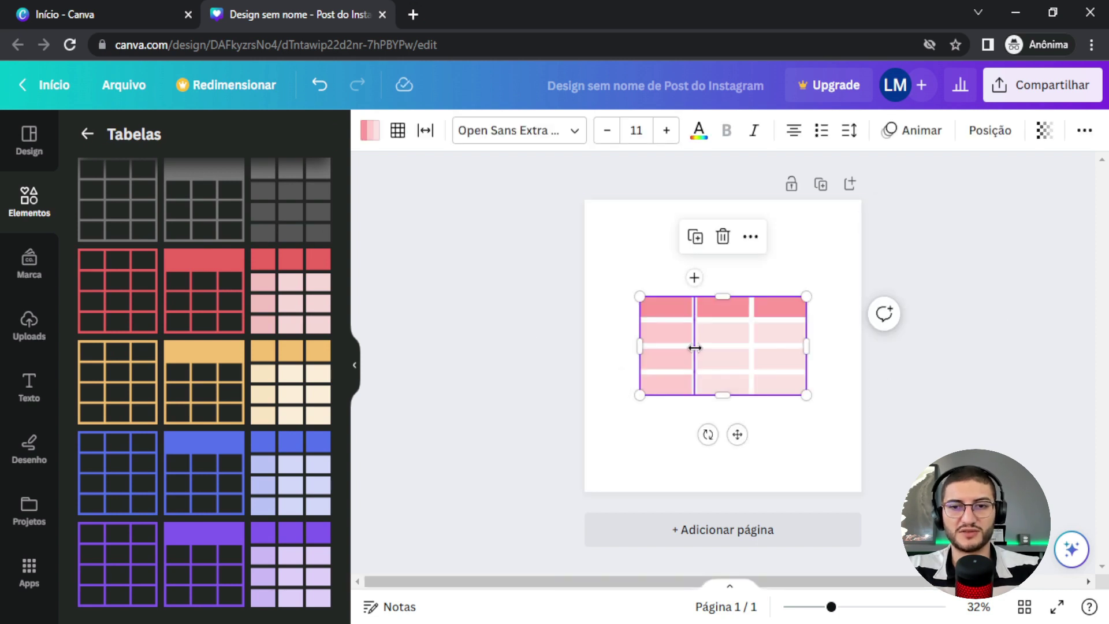
Check the options available for the table's cells and delete the whole table from the page.
left_click(674, 335)
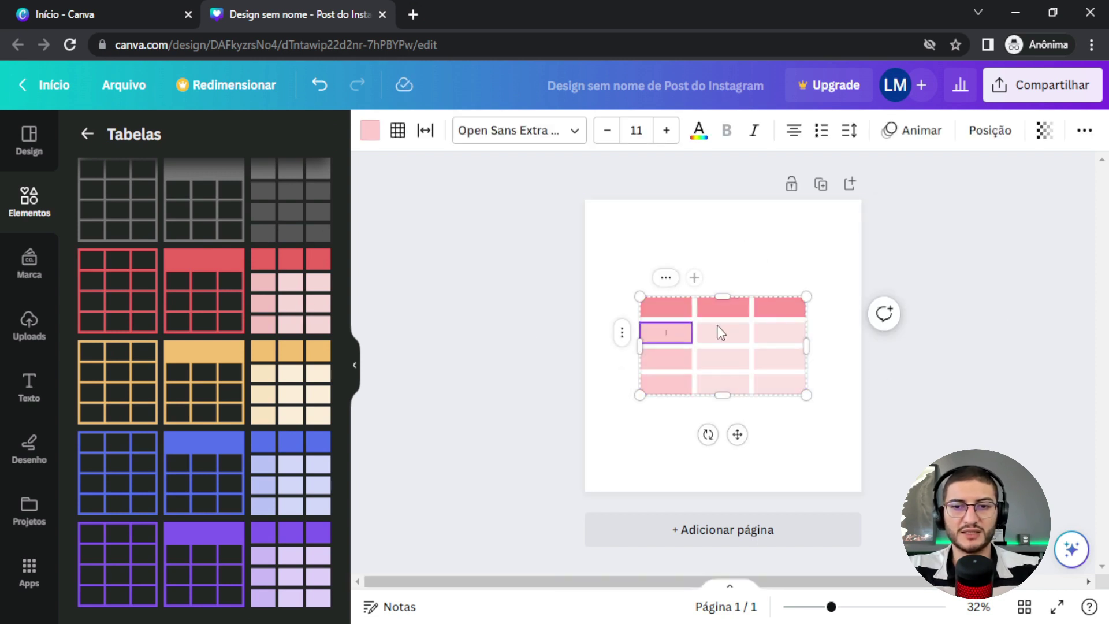
left_click_drag(595, 198, 786, 461)
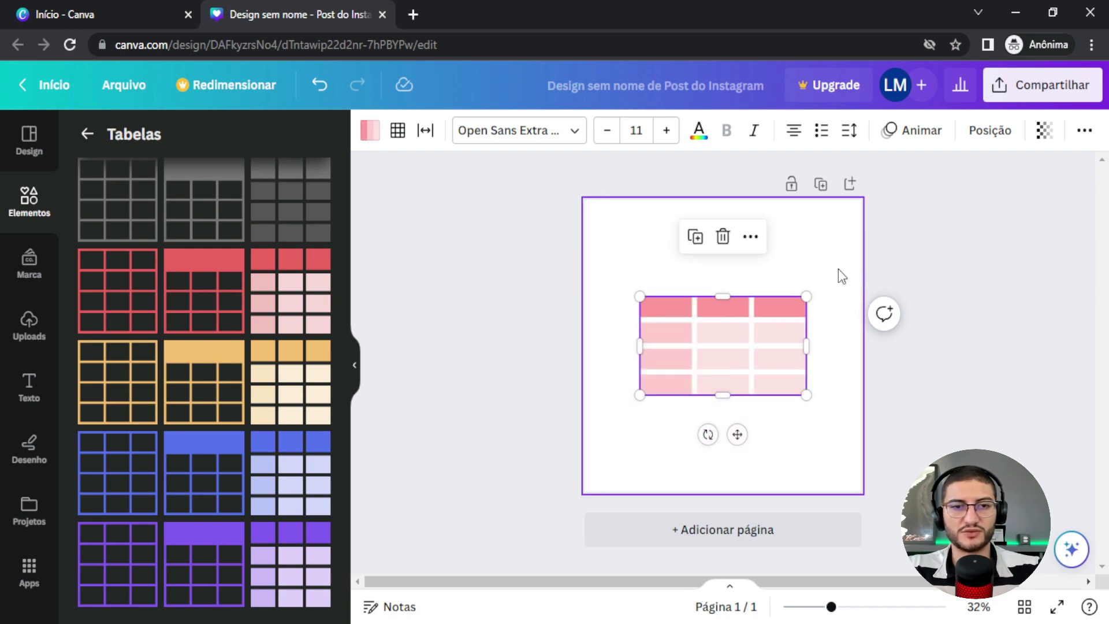
left_click(911, 365)
left_click(737, 364)
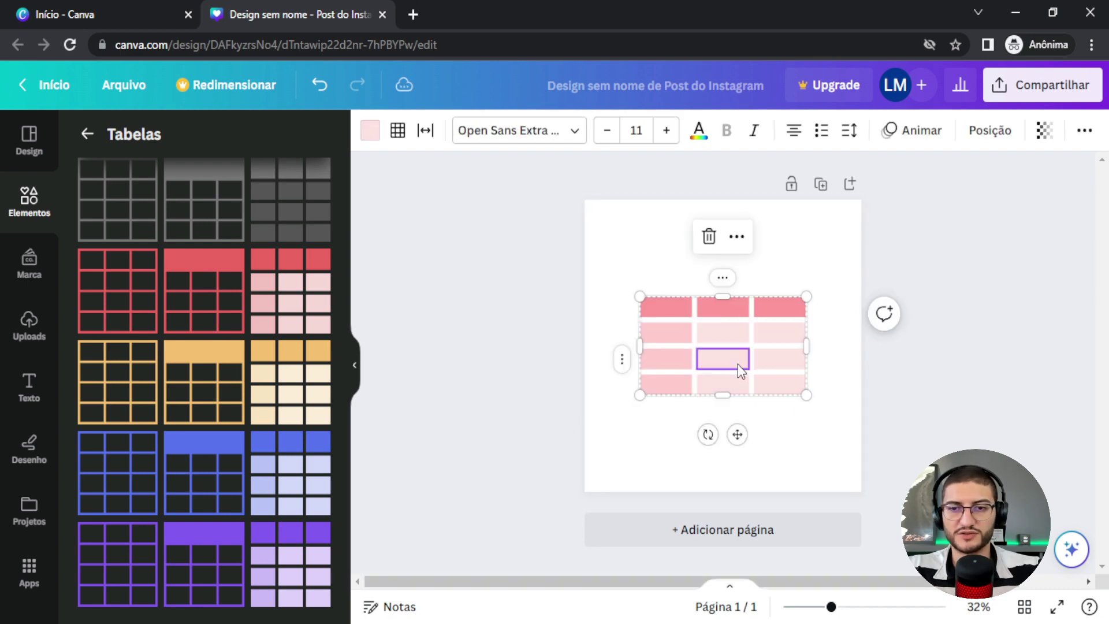
right_click(737, 364)
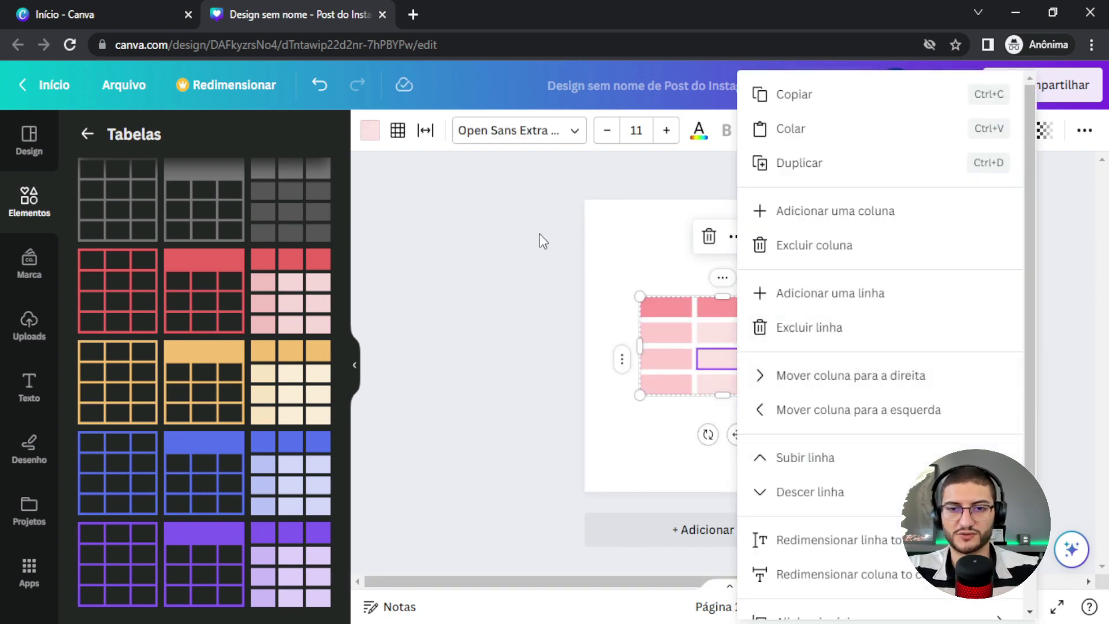
left_click(558, 279)
left_click_drag(557, 259, 825, 446)
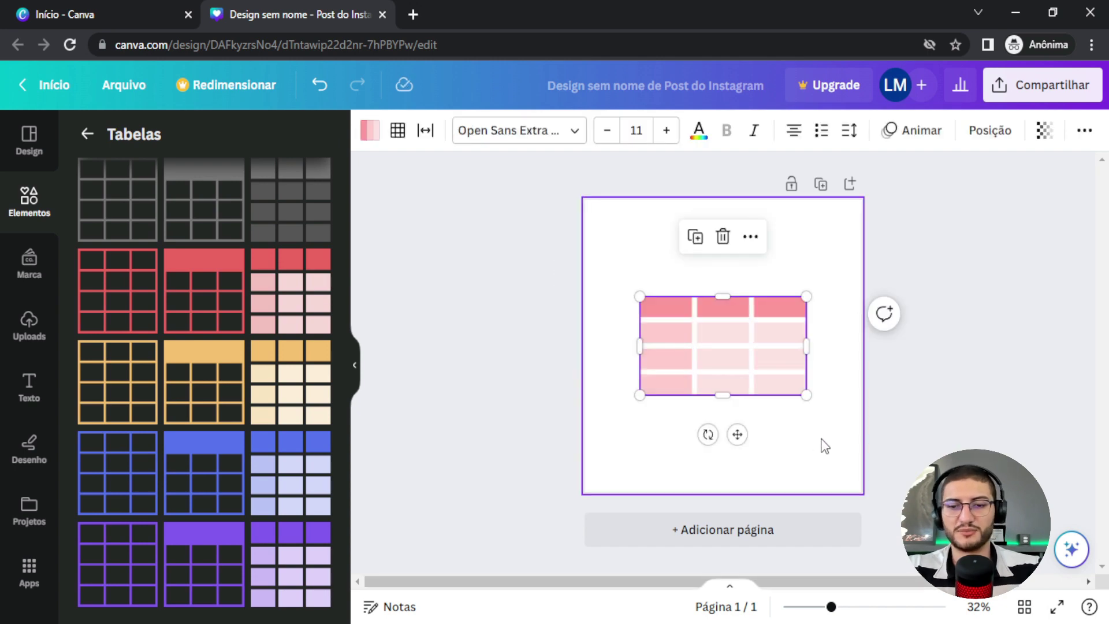
key("Delete")
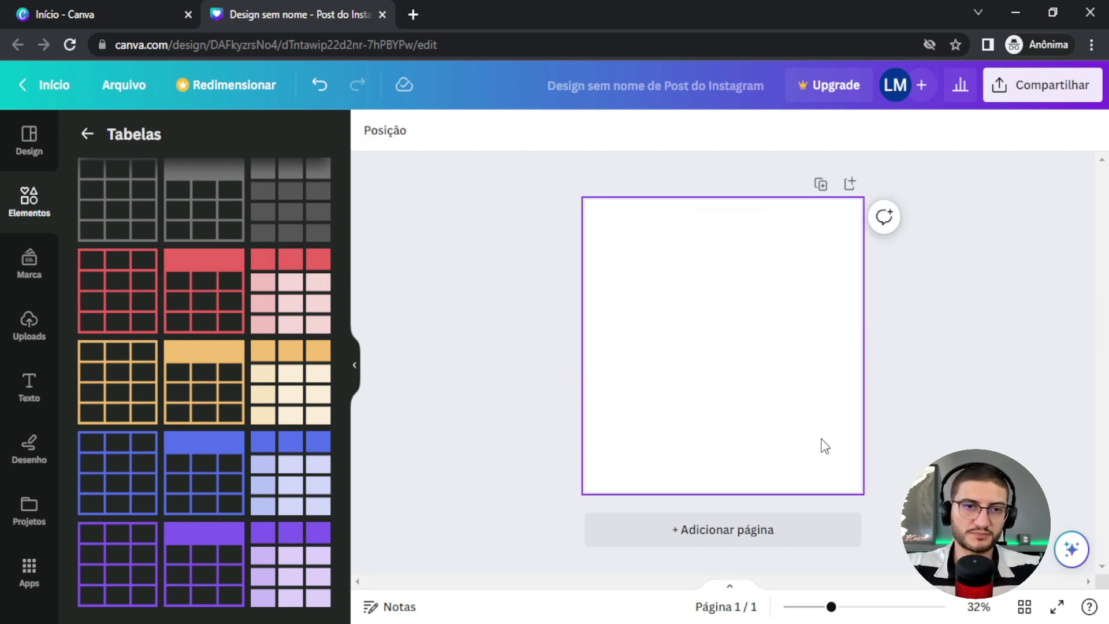
Return to the elements overview and open the Molduras category.
left_click(87, 133)
left_click(242, 143)
scroll(228, 392, "down", 5)
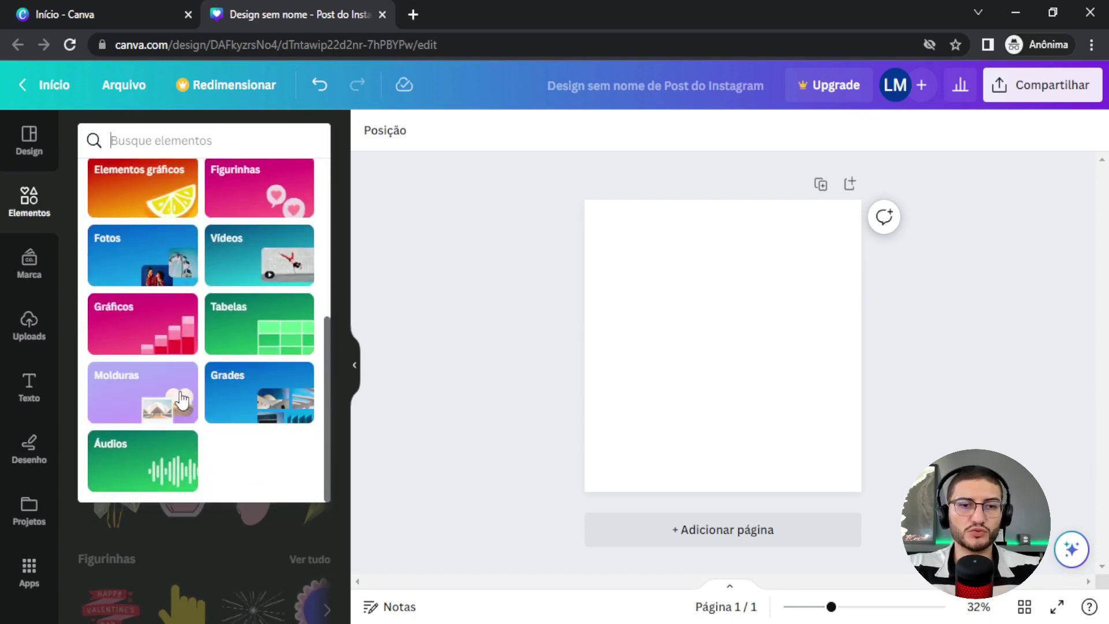
left_click(180, 391)
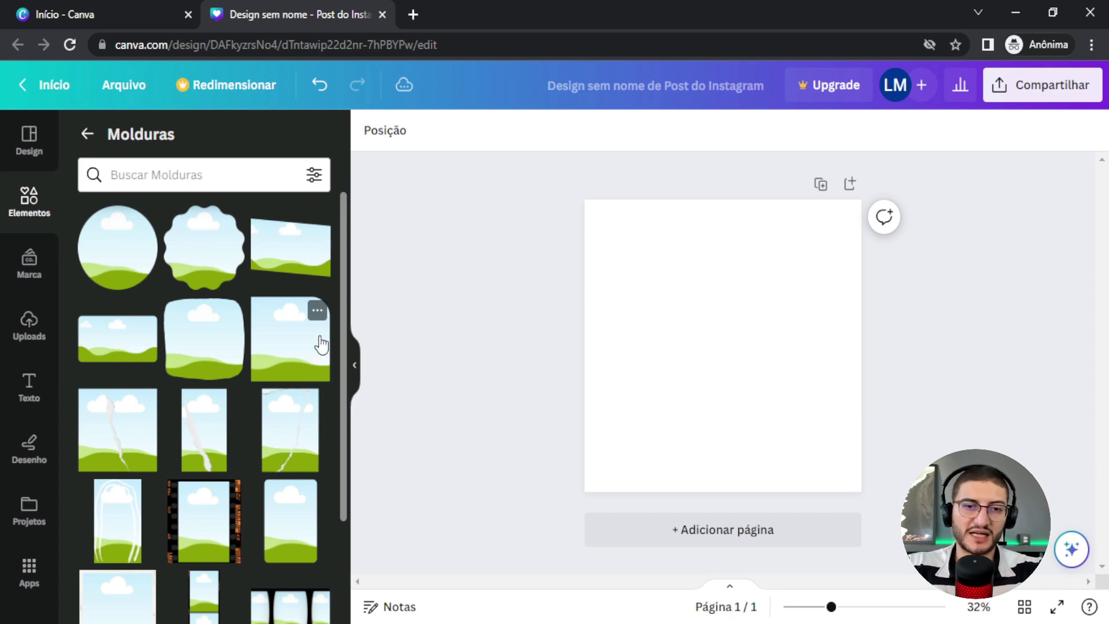
Add the bordered rounded-square frame from the Molduras category to the page.
scroll(254, 350, "down", 10)
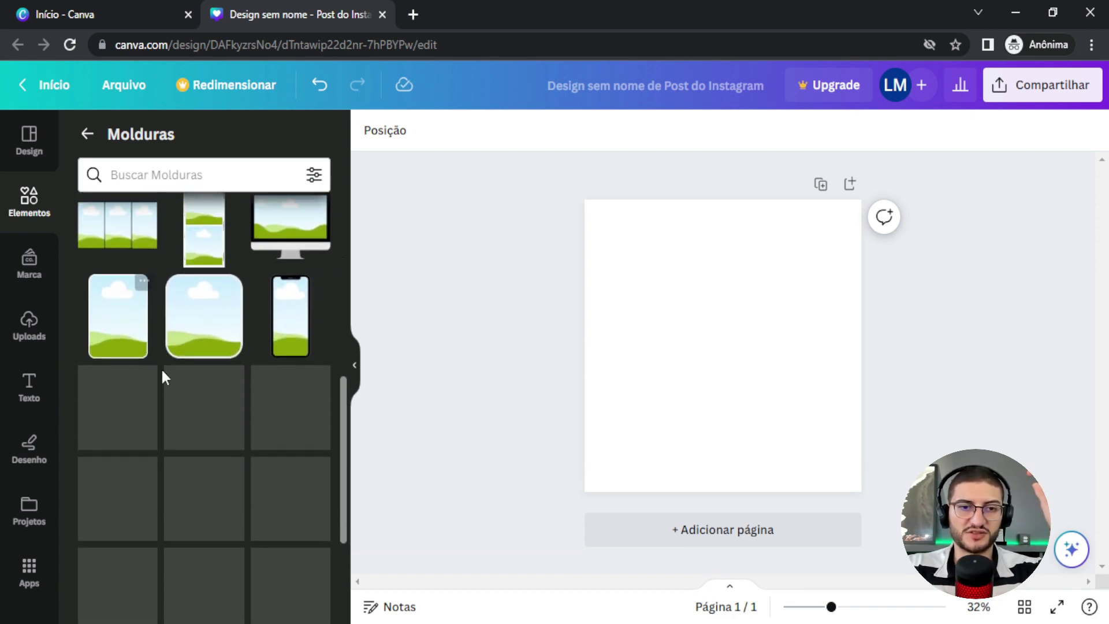
left_click(192, 316)
left_click(879, 426)
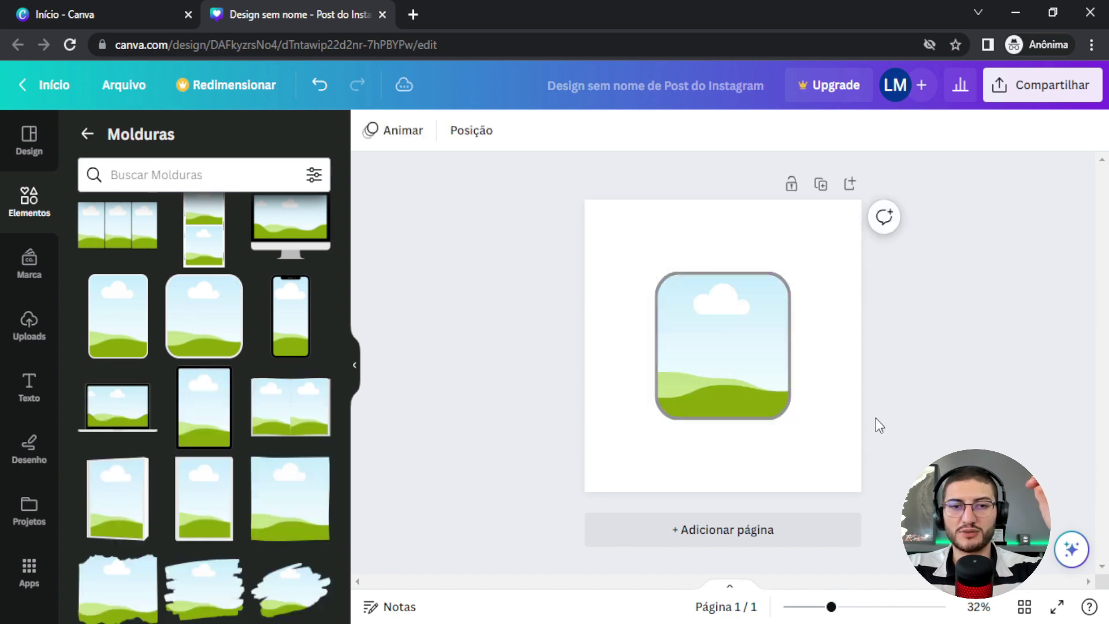
left_click(256, 180)
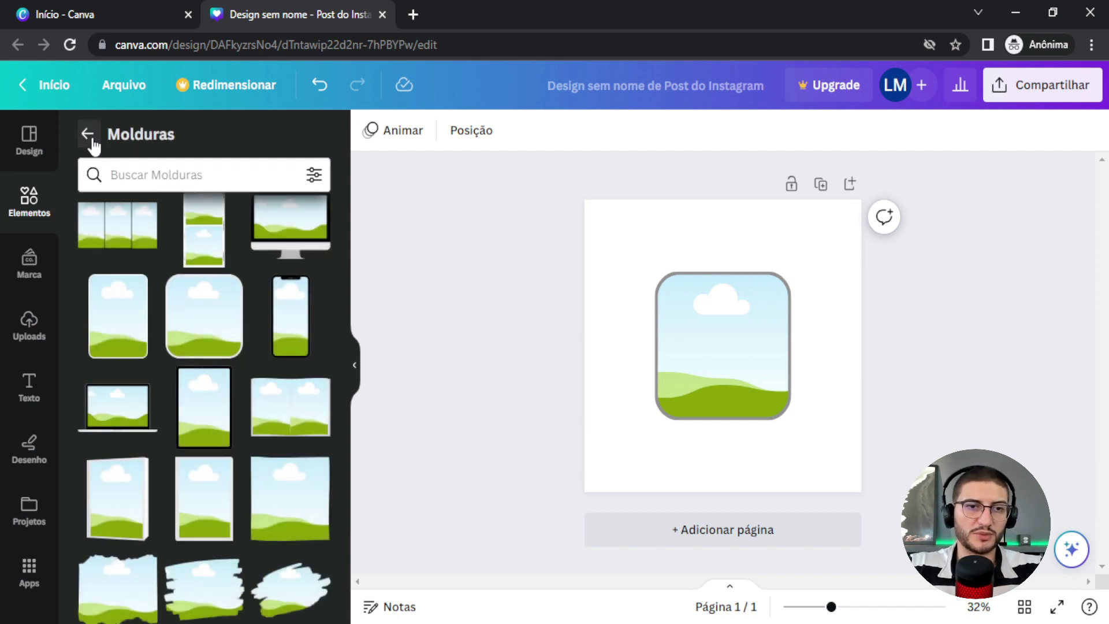
Return to the elements overview and delete the rounded-square frame from the page.
left_click(88, 135)
left_click_drag(741, 351, 705, 347)
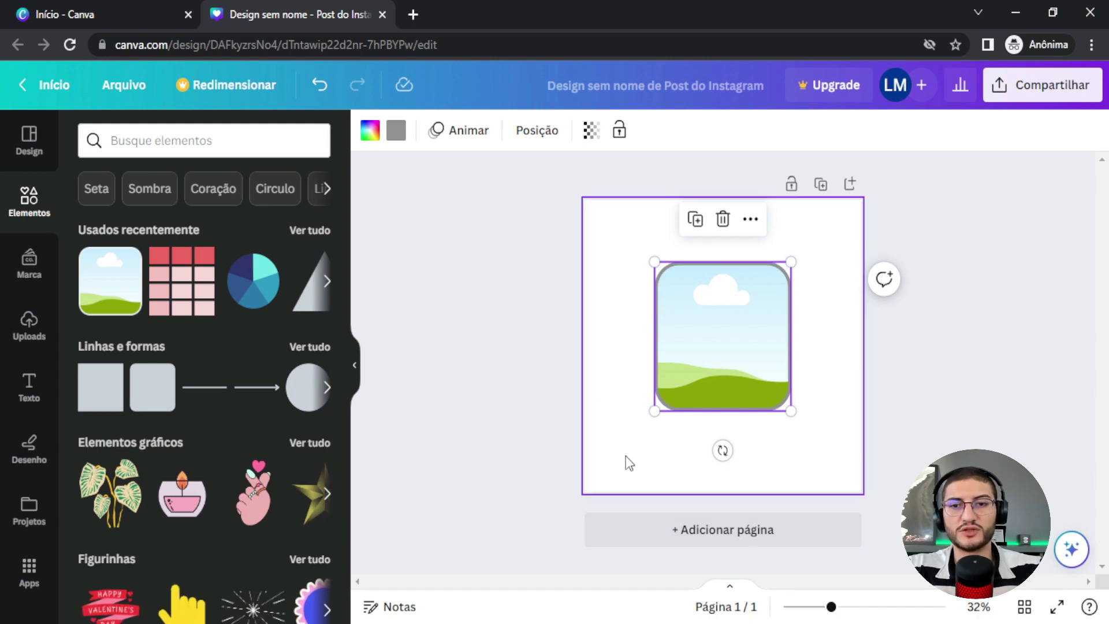
left_click(839, 306)
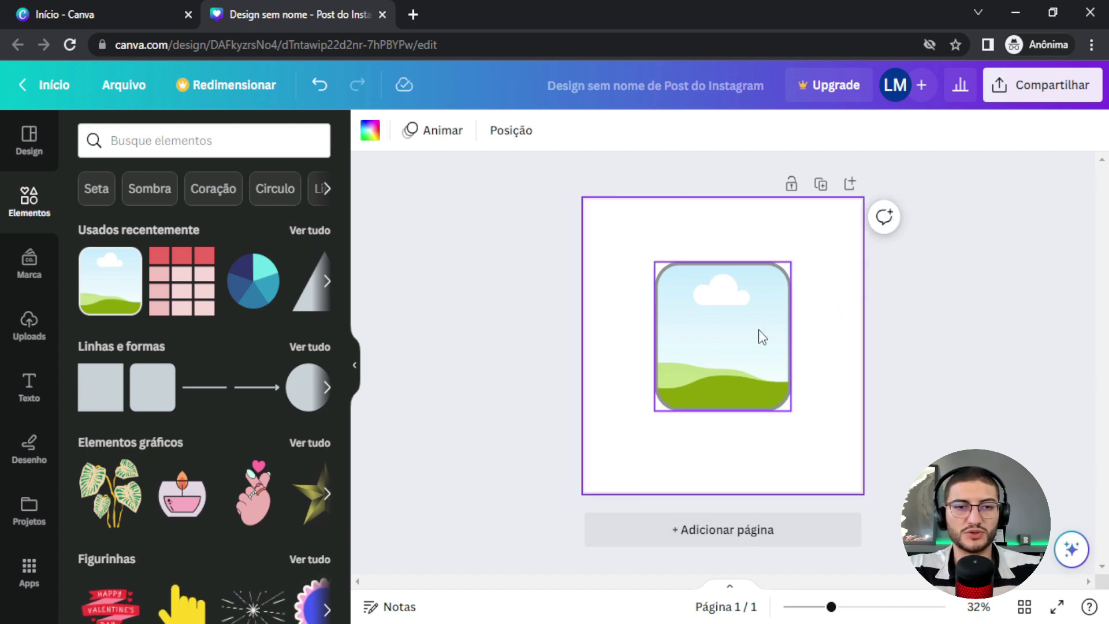
left_click(758, 329)
key("Delete")
Add the grid with one large cell above two smaller cells from the Grades category to the page.
left_click(191, 141)
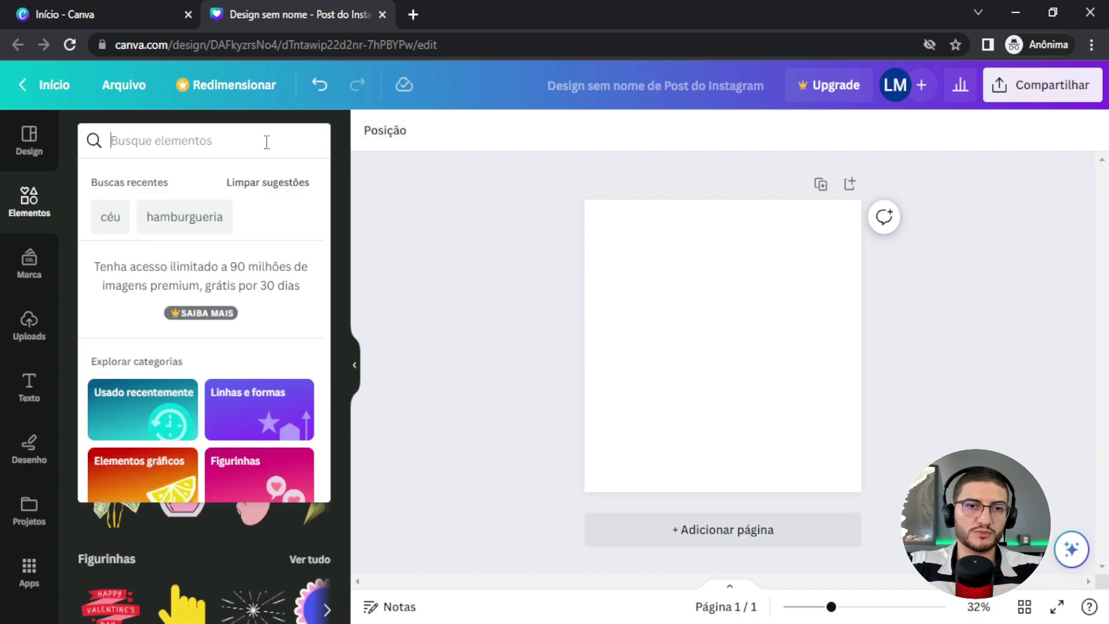
scroll(245, 333, "down", 4)
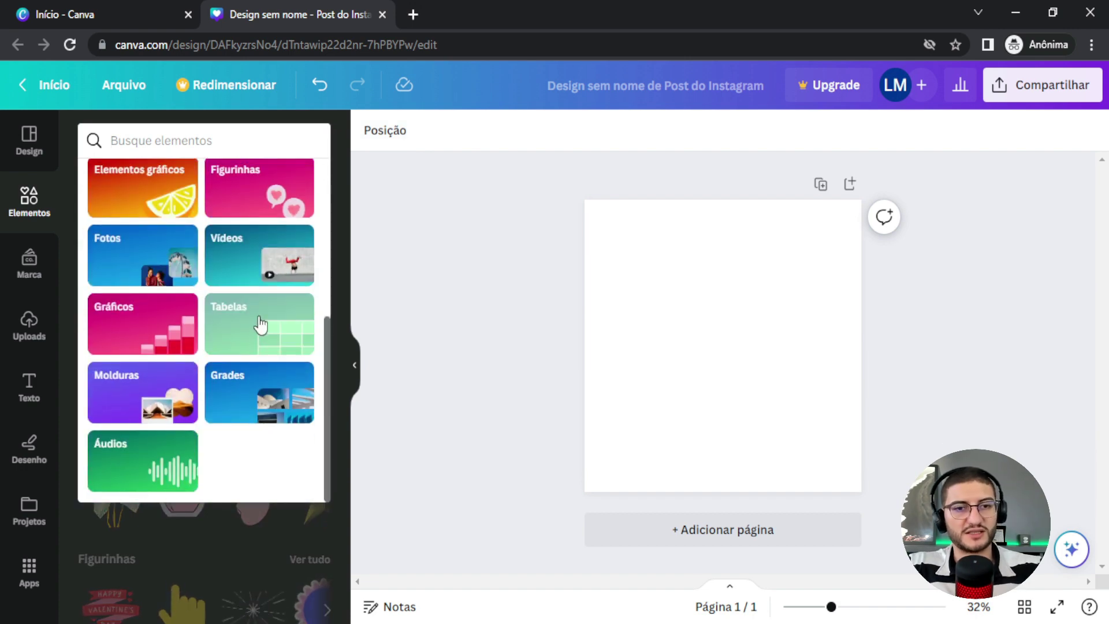
left_click(278, 409)
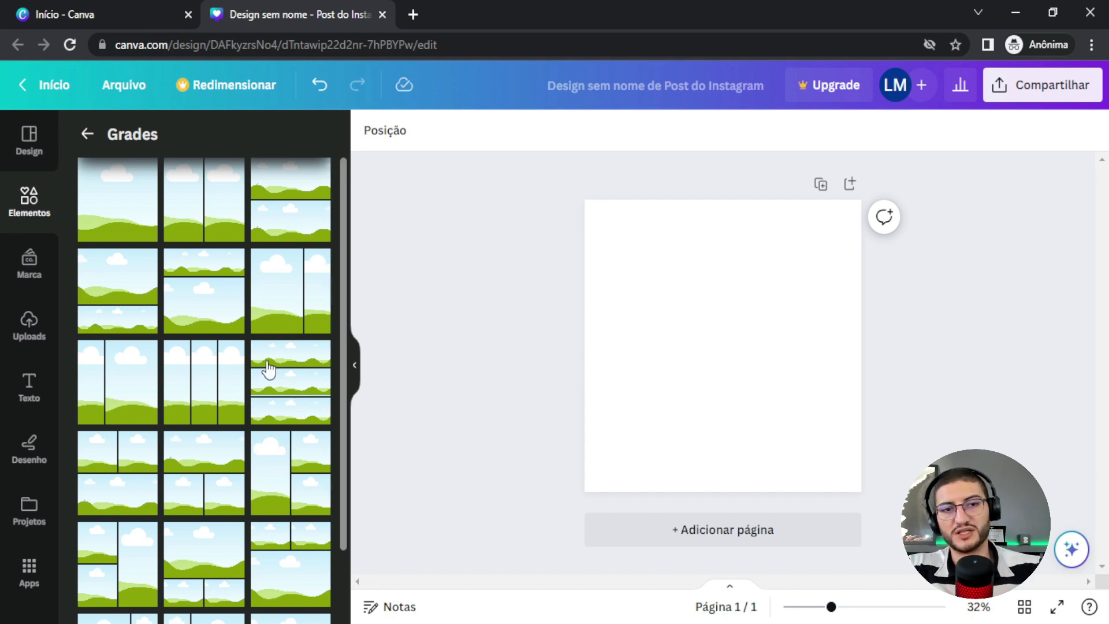
scroll(259, 342, "down", 5)
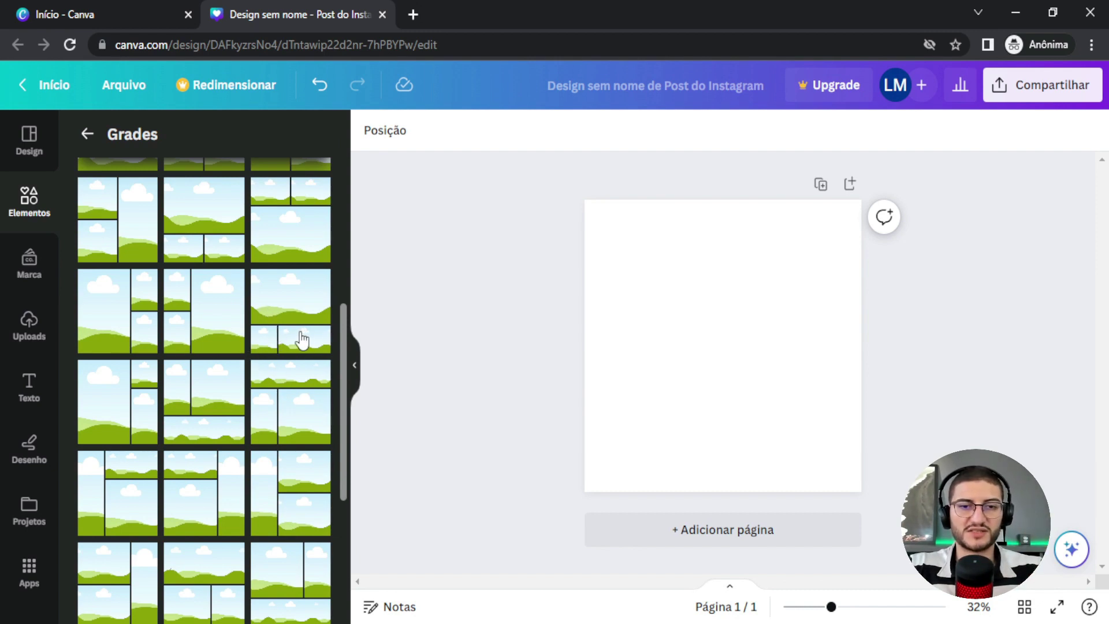
left_click(291, 316)
Try out different positions for the grid on the page and delete it.
left_click_drag(713, 451, 733, 337)
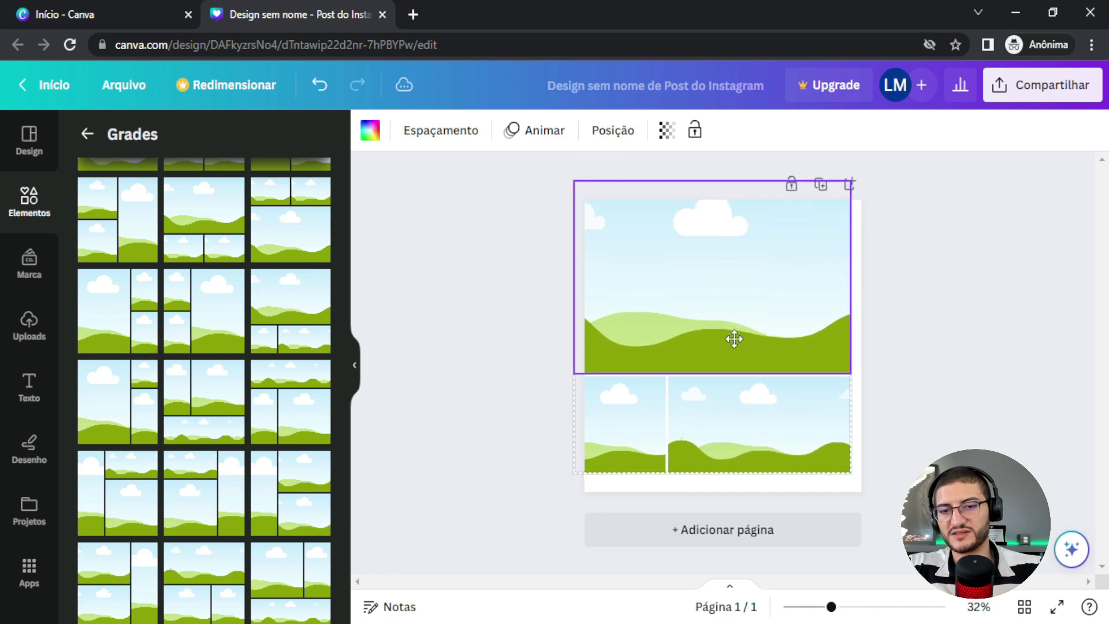
left_click_drag(777, 397, 799, 316)
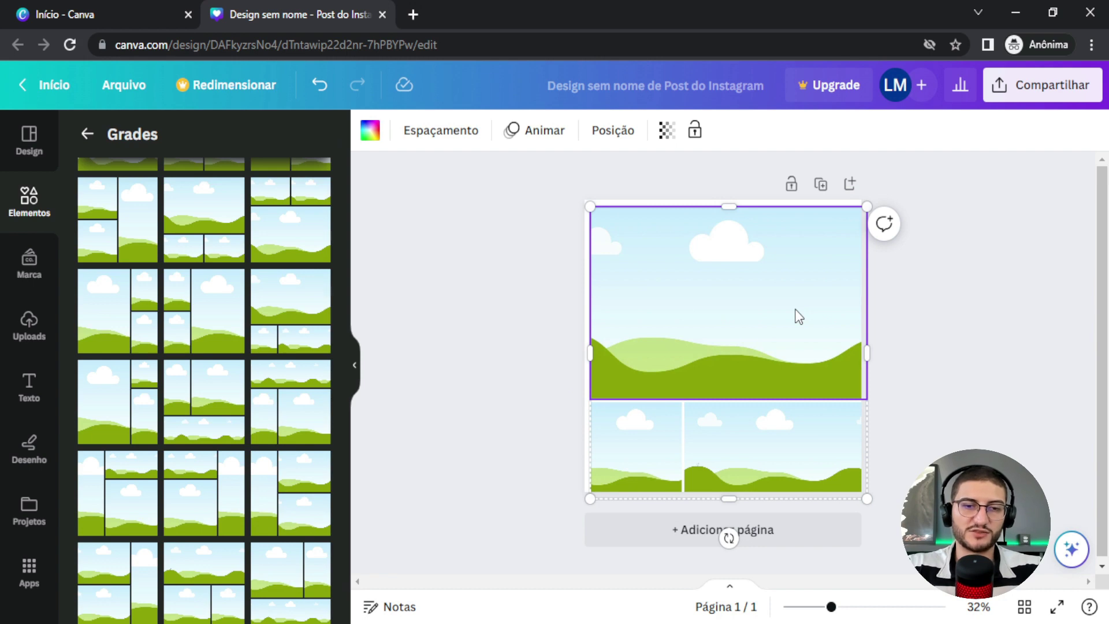
key("Delete")
Open the Áudios category from the elements overview and look through its music tracks.
left_click(88, 134)
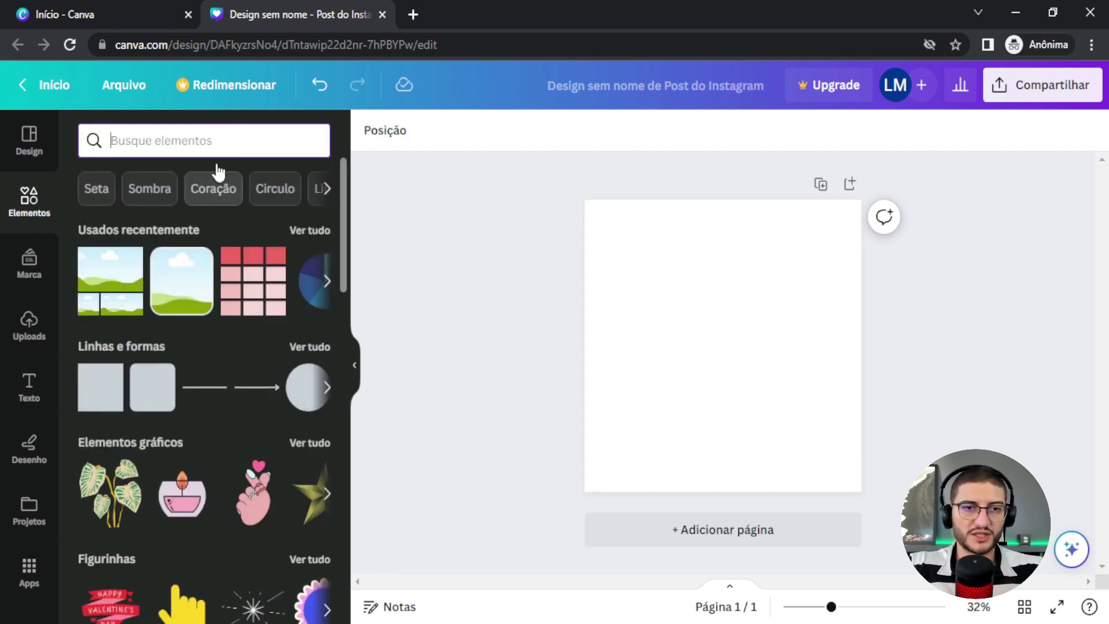
left_click(514, 526)
left_click(206, 141)
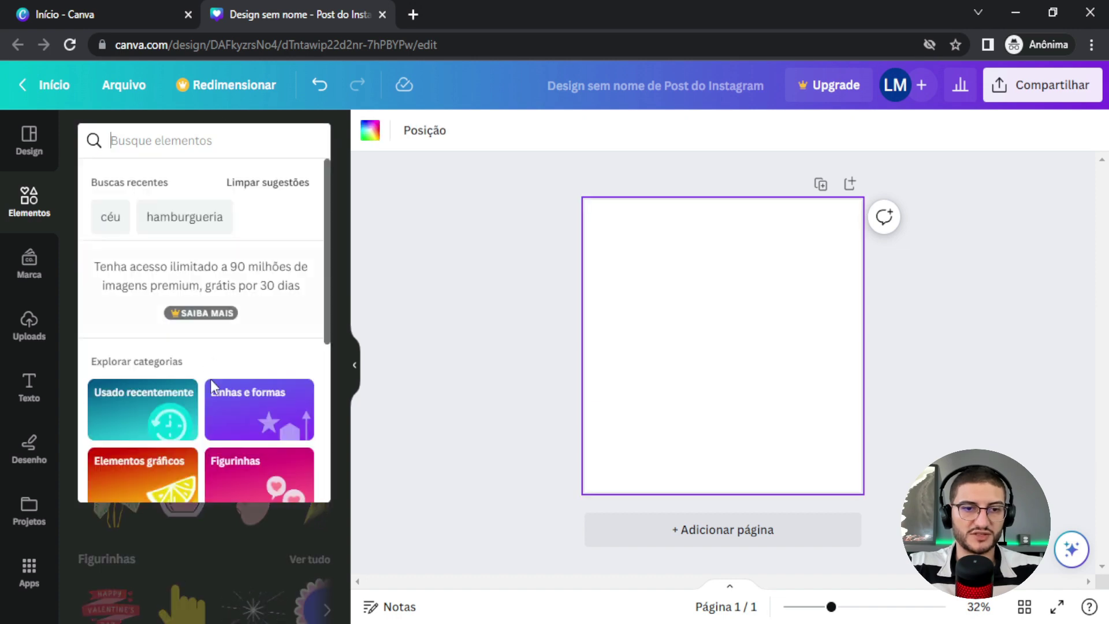
scroll(209, 405, "down", 5)
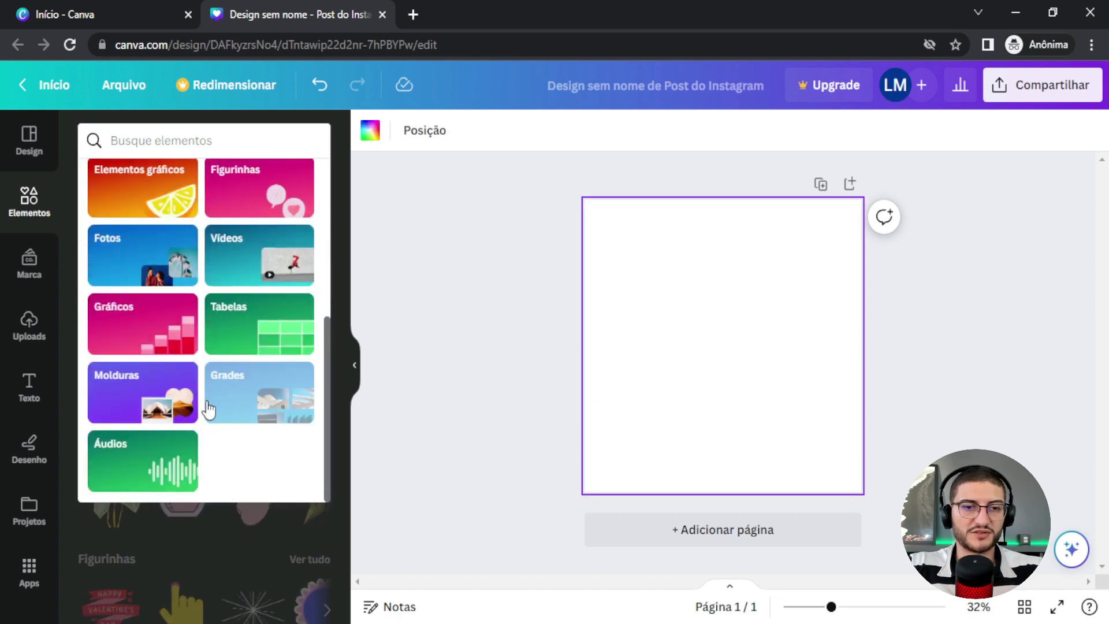
left_click(152, 462)
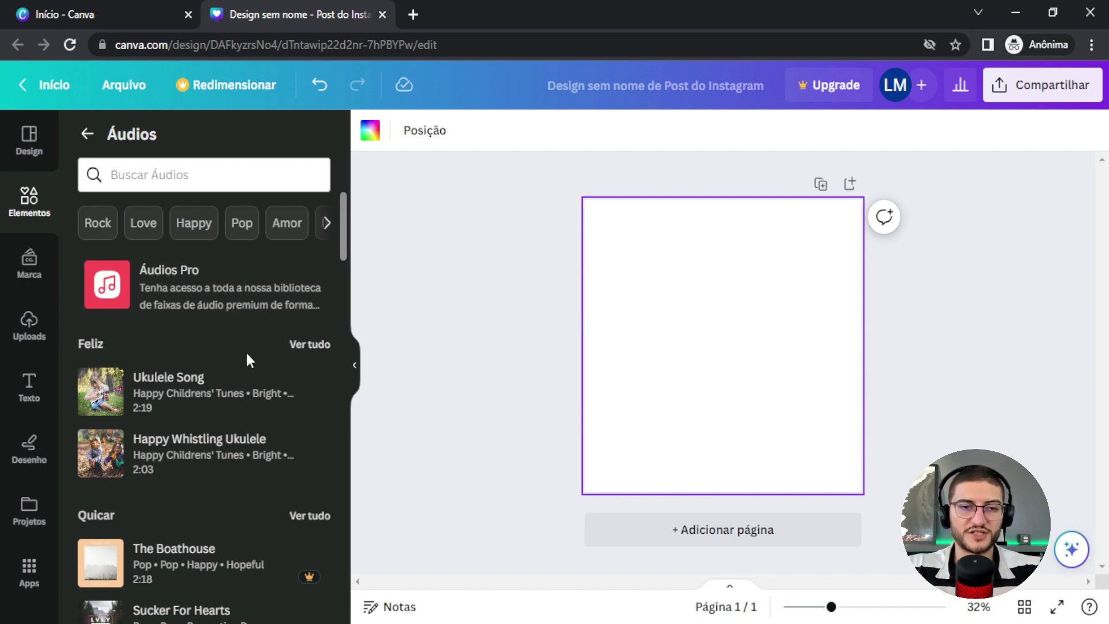
left_click(559, 272)
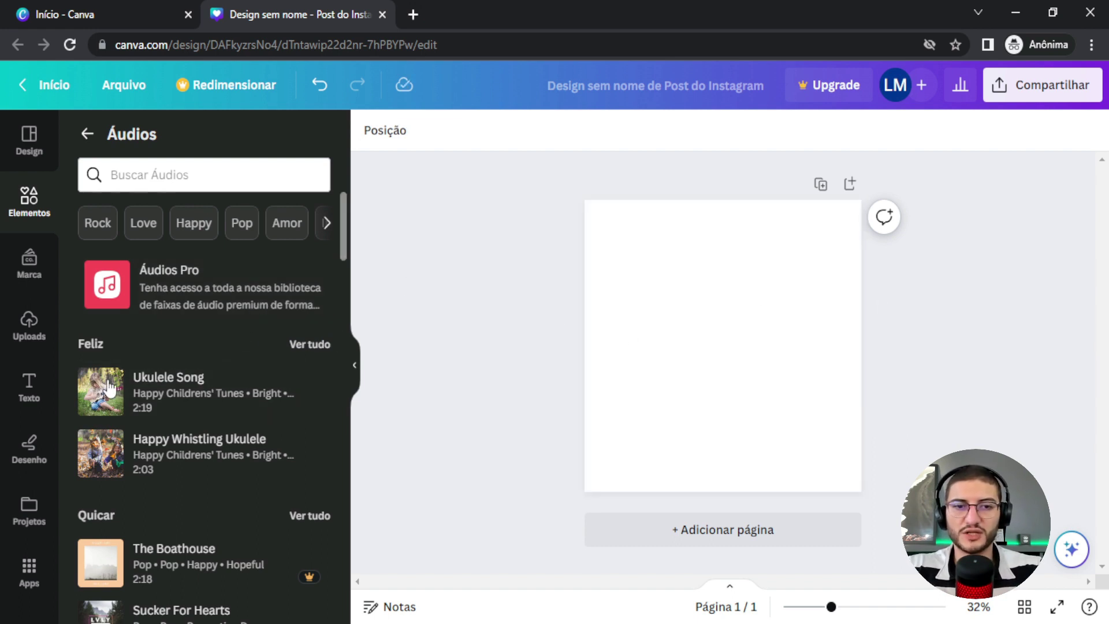
scroll(106, 370, "down", 3)
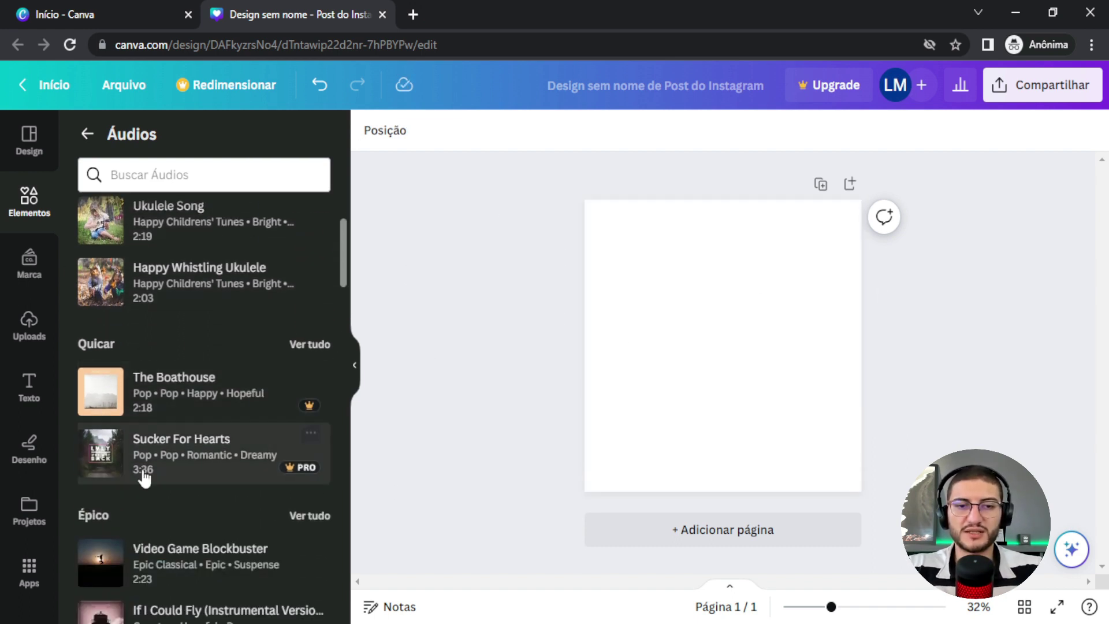
scroll(248, 306, "up", 3)
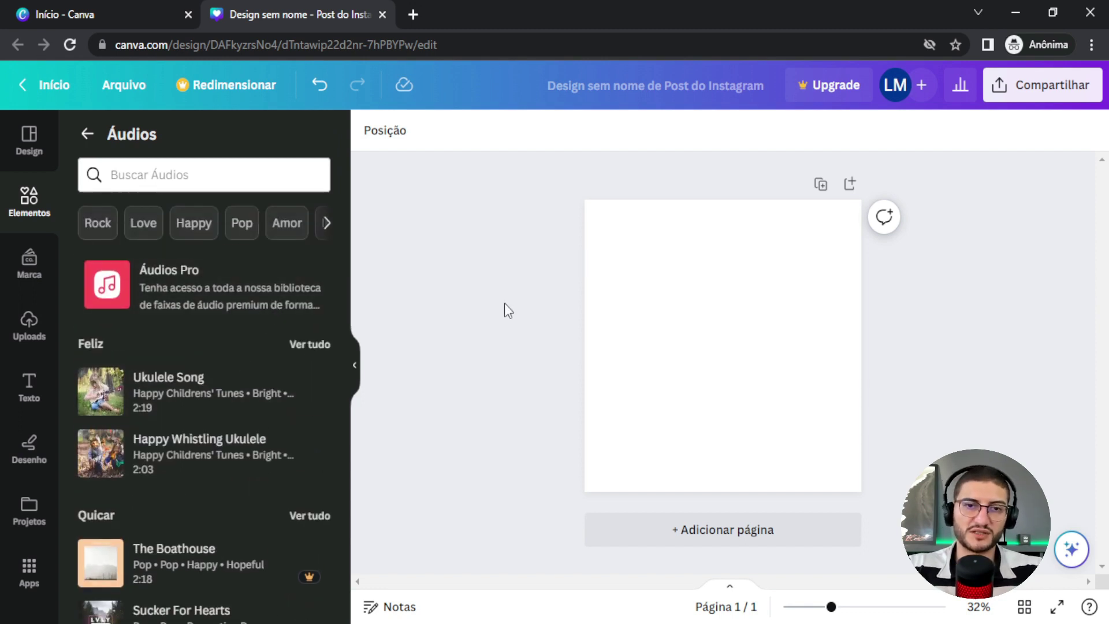
left_click(660, 248)
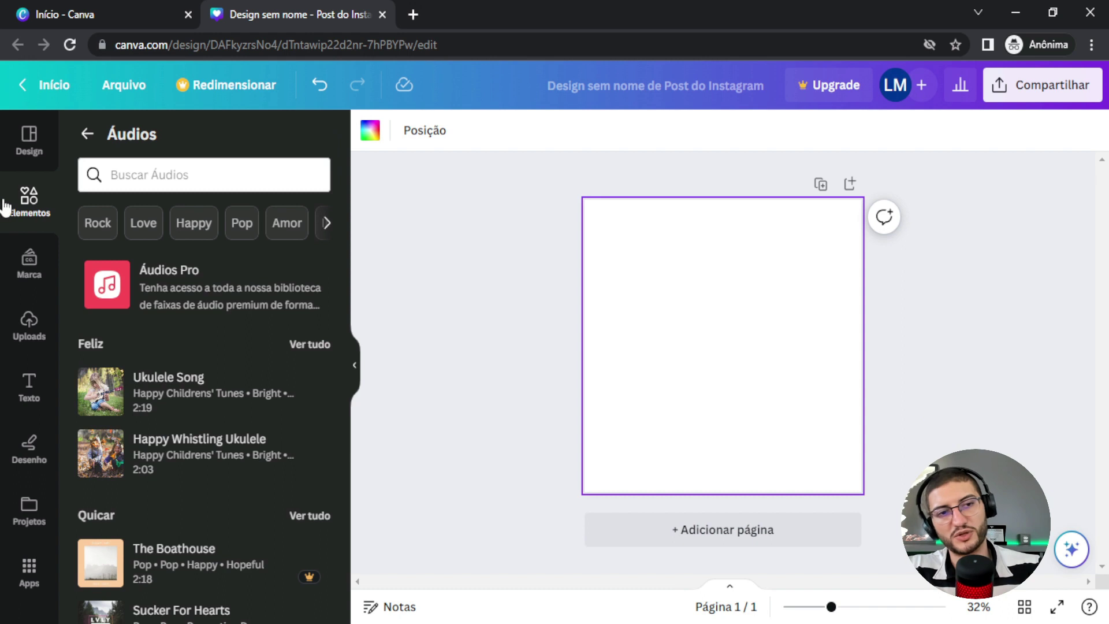
Return to the elements overview and search the elements for "hamburguer".
left_click(87, 134)
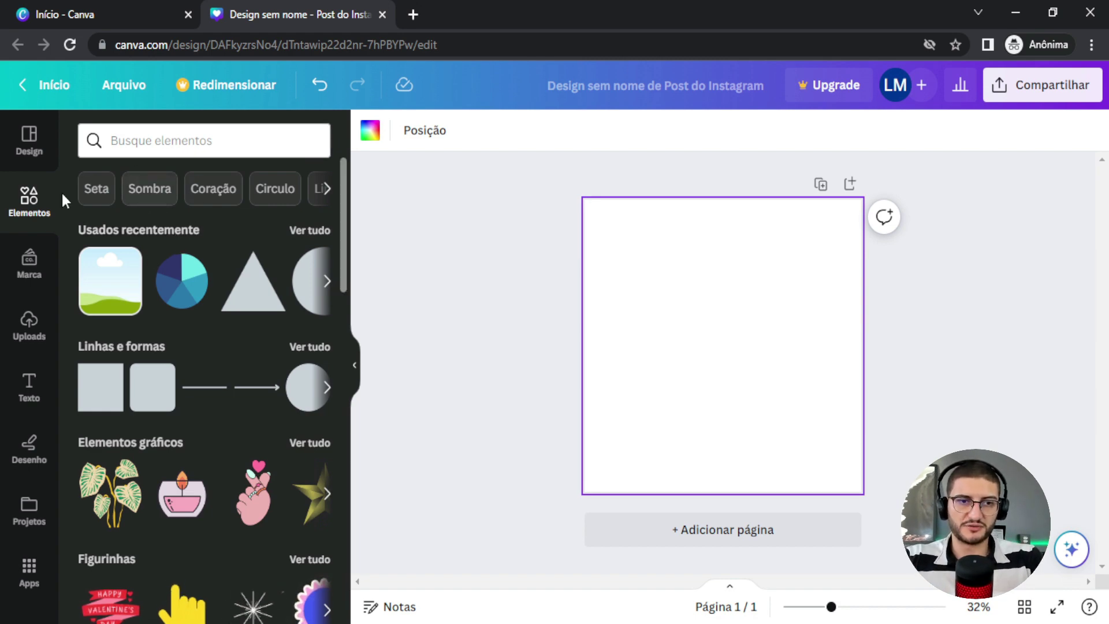
left_click(133, 136)
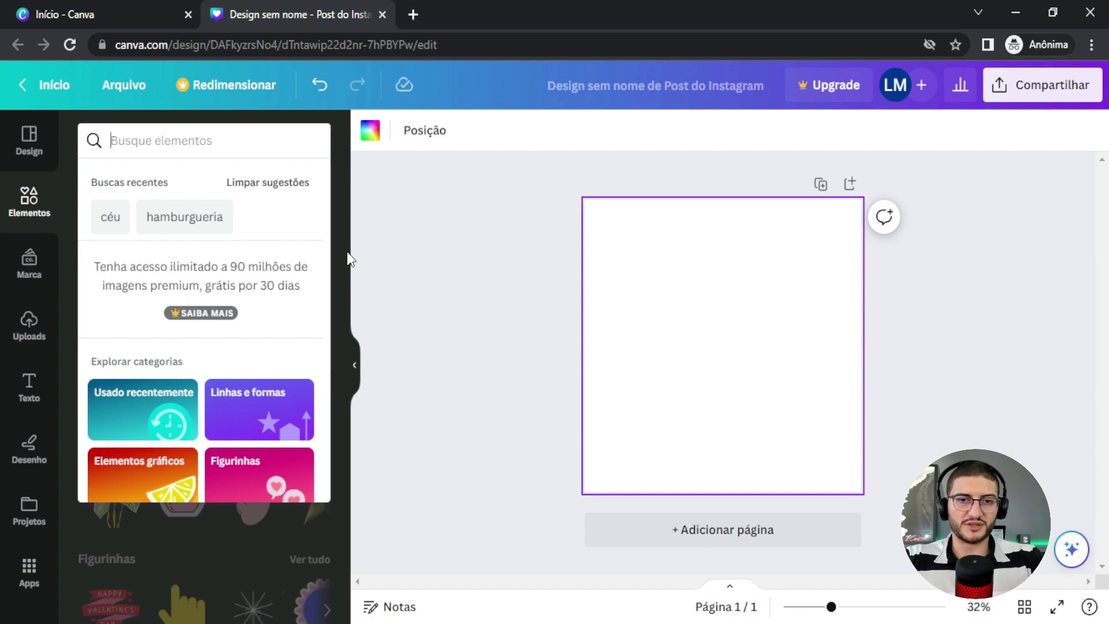
left_click(387, 243)
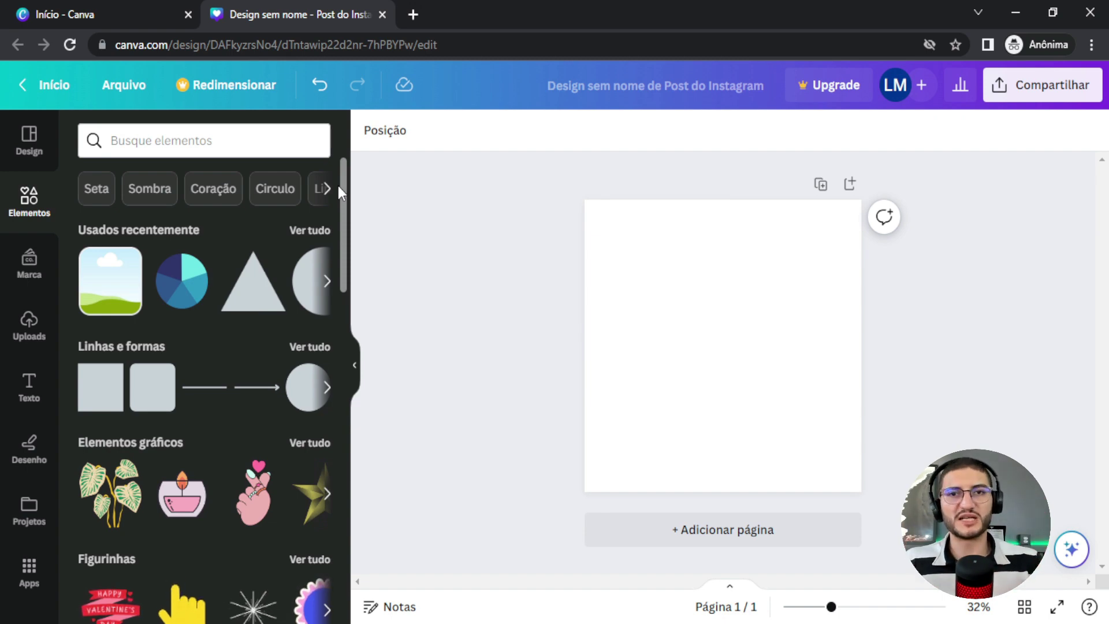
left_click(148, 137)
left_click(374, 141)
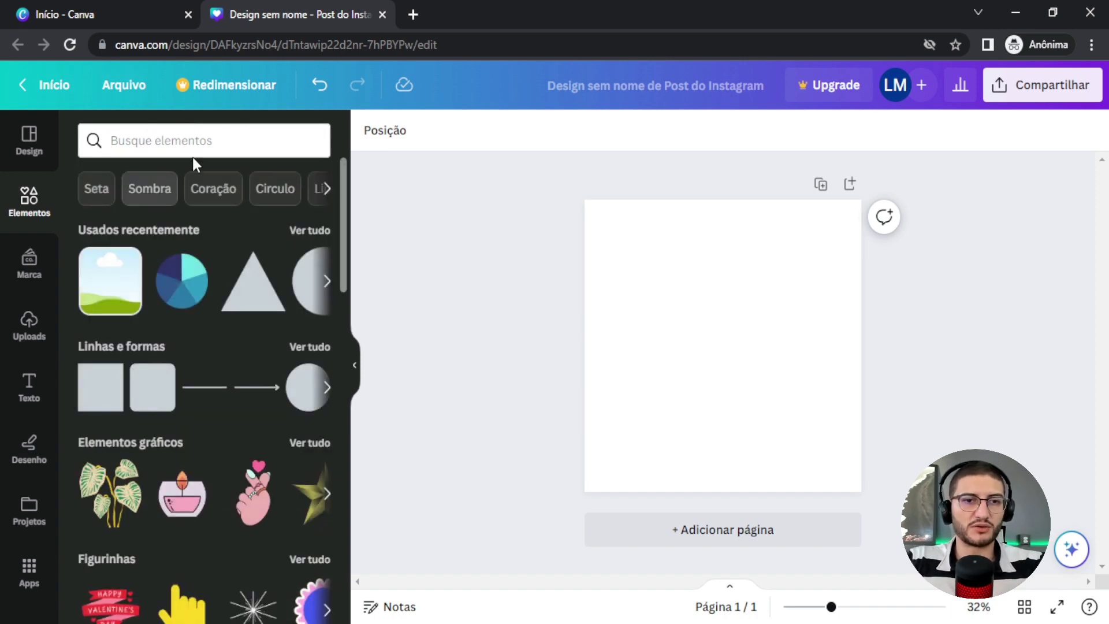
left_click(193, 139)
type("hamburgueria")
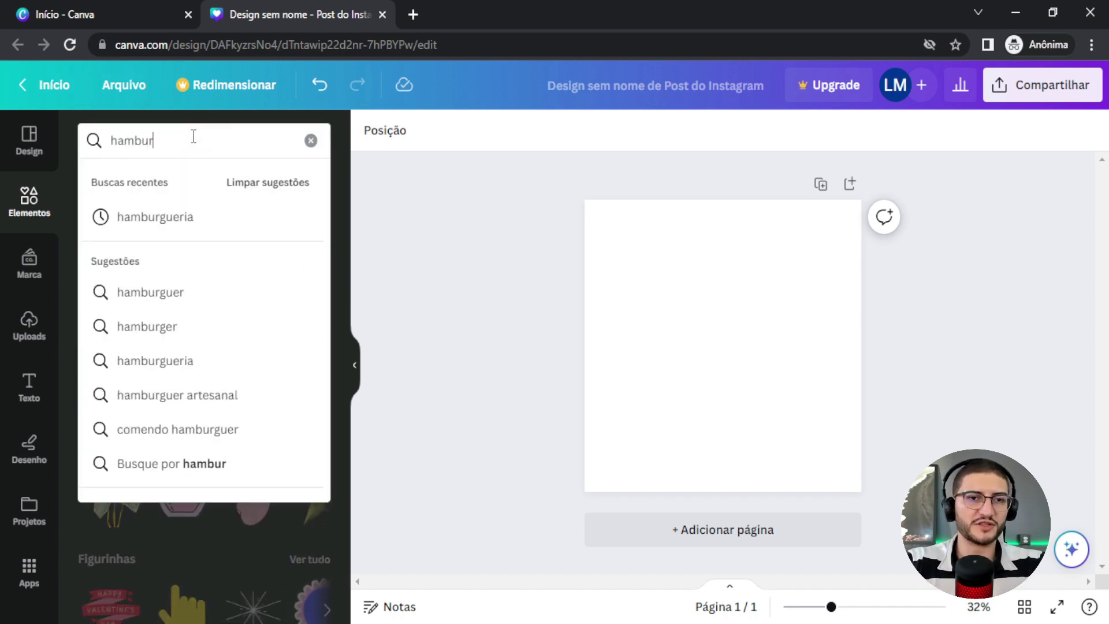
key("BackSpace")
key("BackSpace")
key("Return")
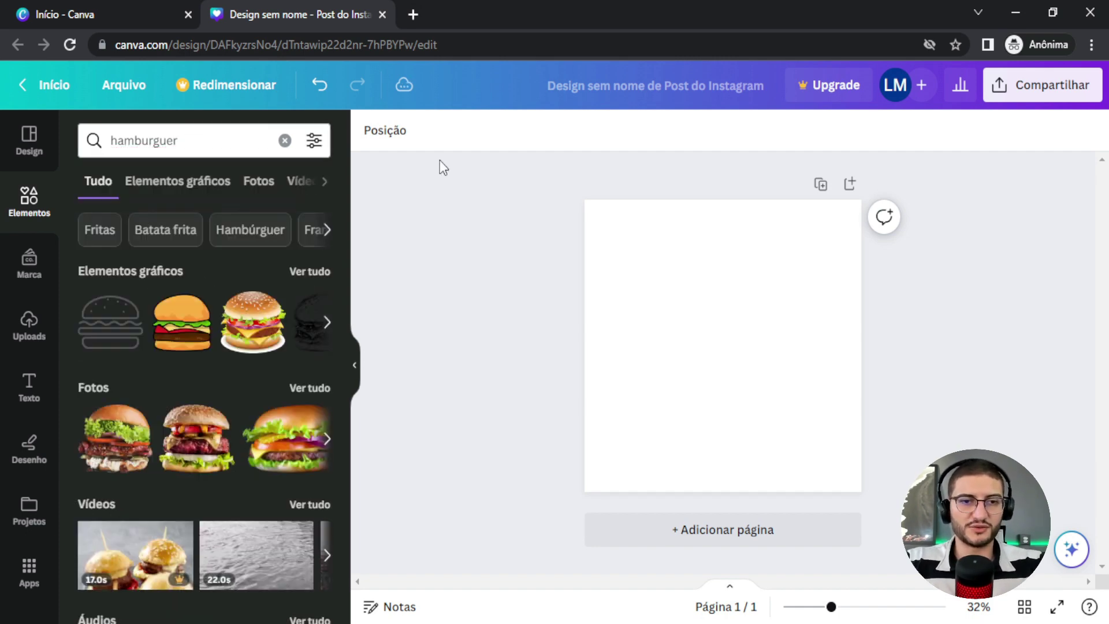
Limit the results to photos and add the dark photo of burger ingredients falling over a wooden table.
left_click(261, 184)
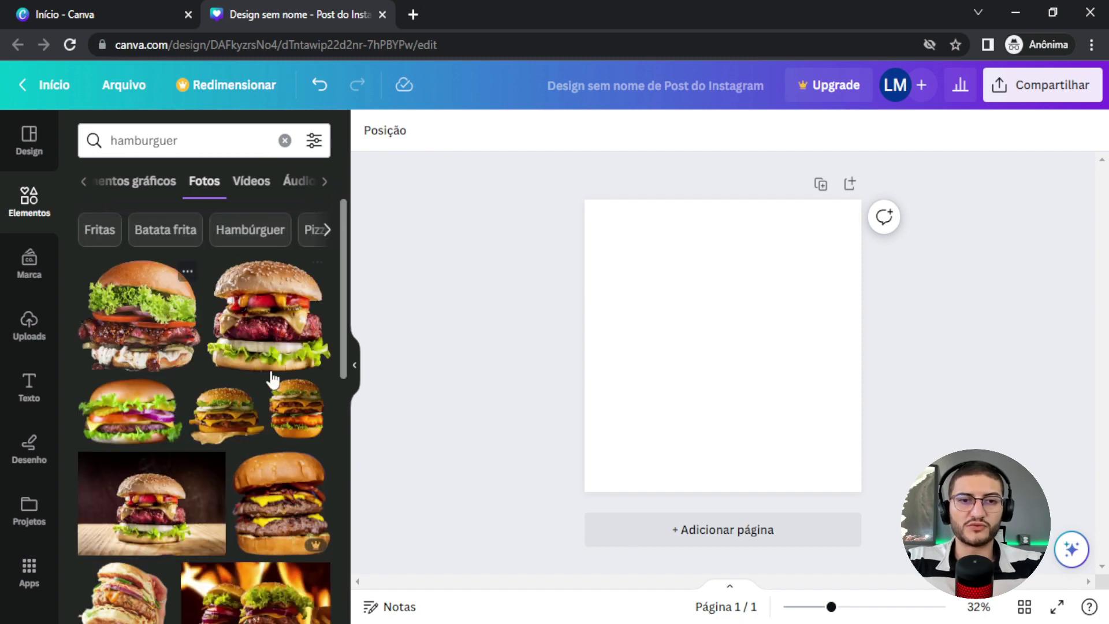
scroll(294, 358, "down", 3)
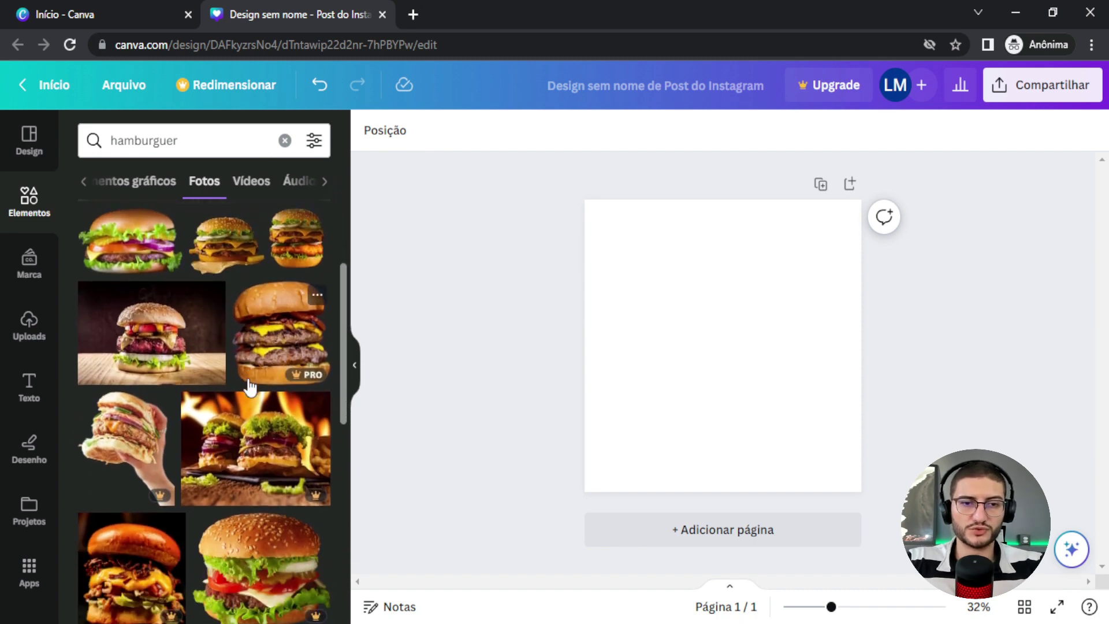
scroll(287, 376, "down", 5)
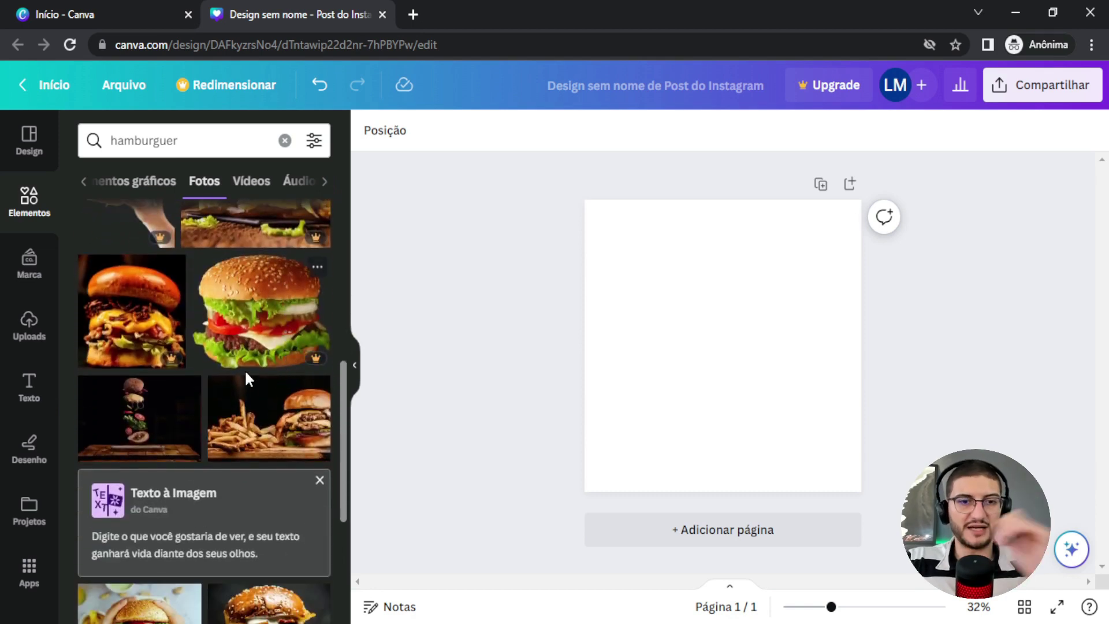
left_click(143, 437)
Move the burger photo into the upper part of the page.
left_click_drag(758, 322, 743, 290)
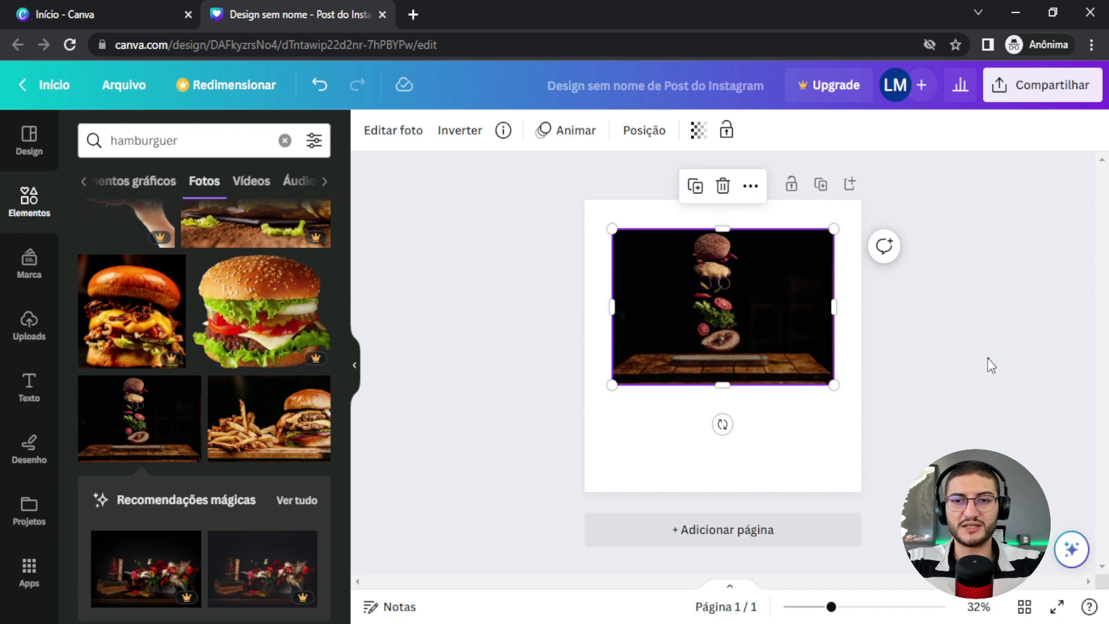
left_click(606, 357)
mouse_move(760, 329)
left_mouse_down()
mouse_move(766, 351)
mouse_move(761, 326)
mouse_move(773, 312)
mouse_move(785, 344)
mouse_move(780, 331)
left_mouse_up()
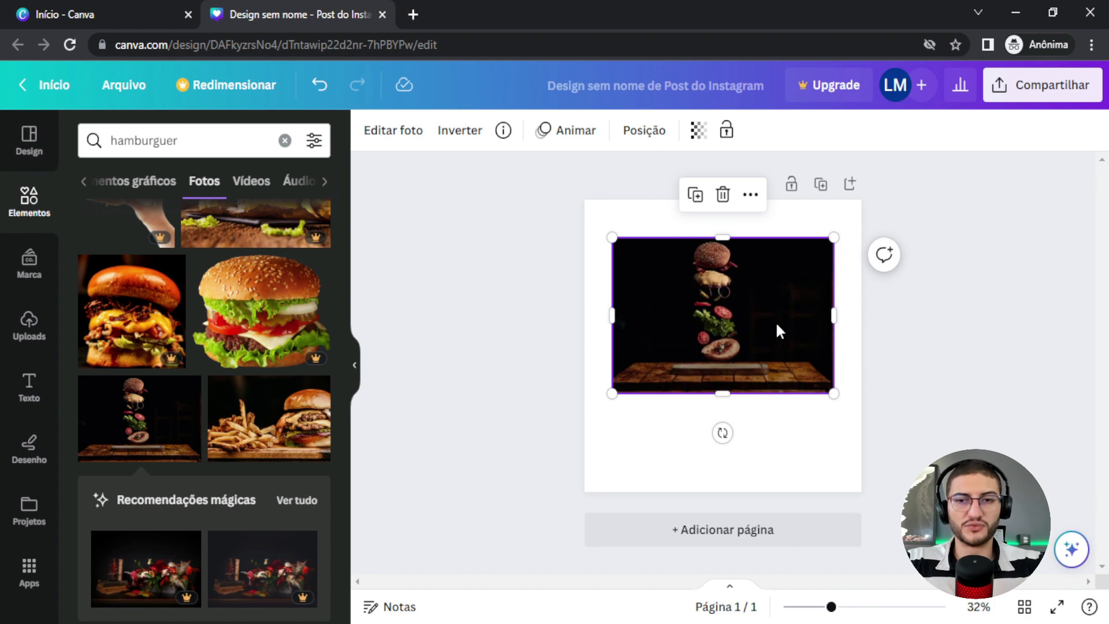
left_click(993, 301)
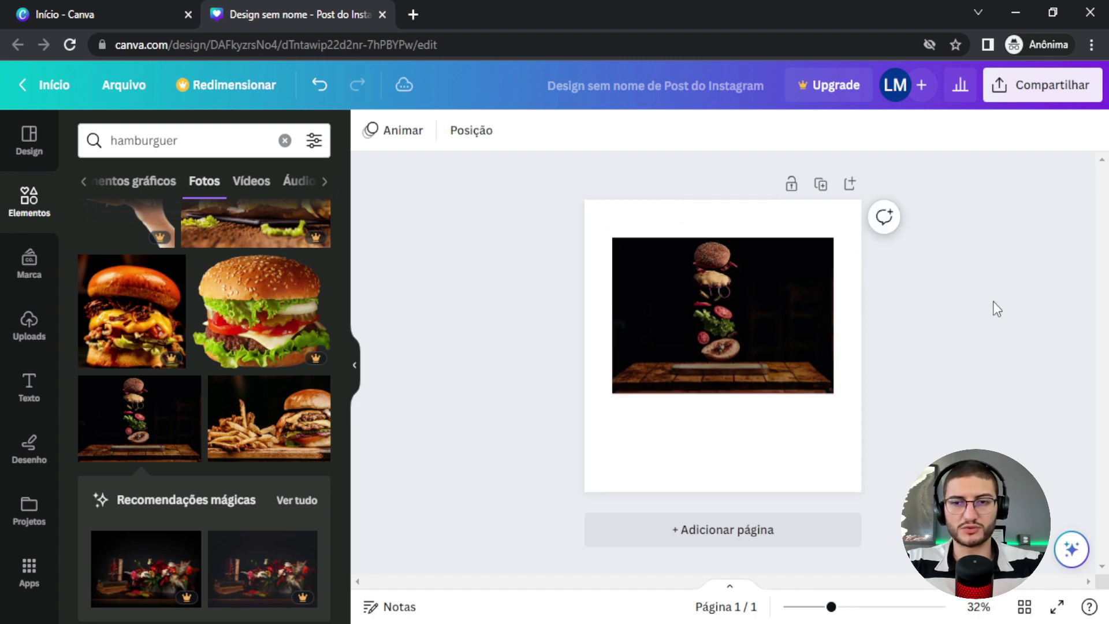
Set the burger photo as the page background.
left_click(726, 292)
right_click(702, 285)
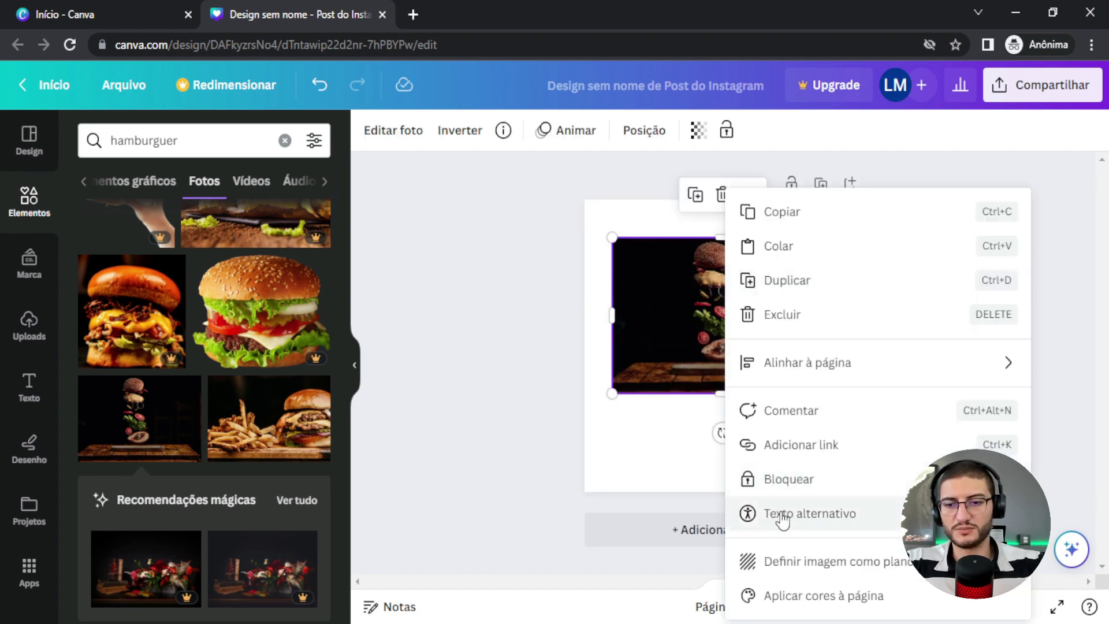
left_click(793, 574)
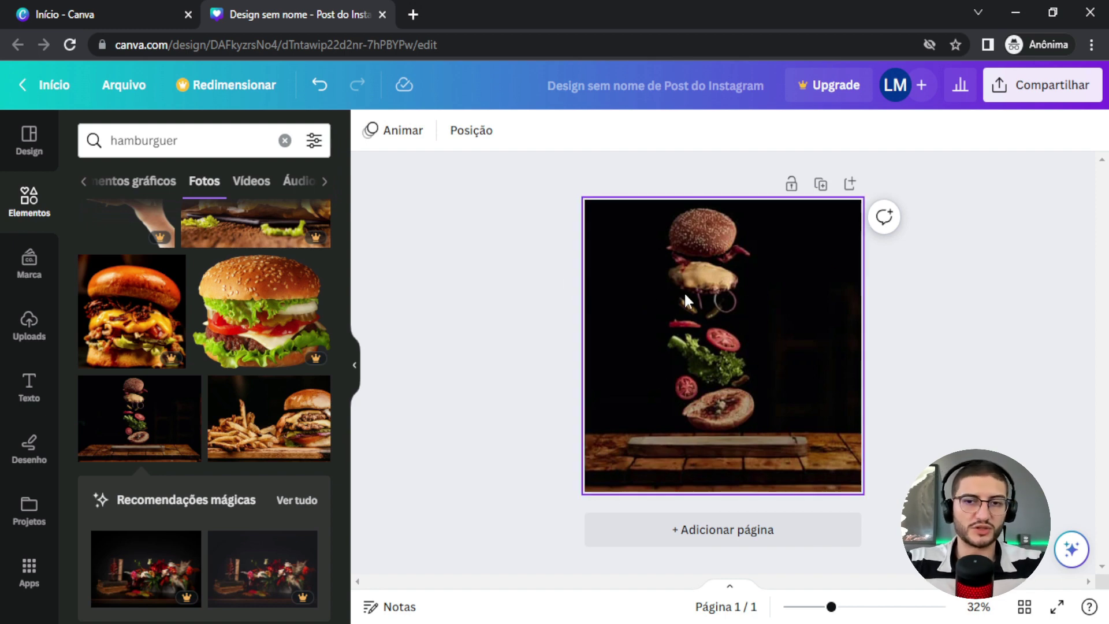
Detach the burger image from the page background.
left_click(697, 268)
right_click(697, 268)
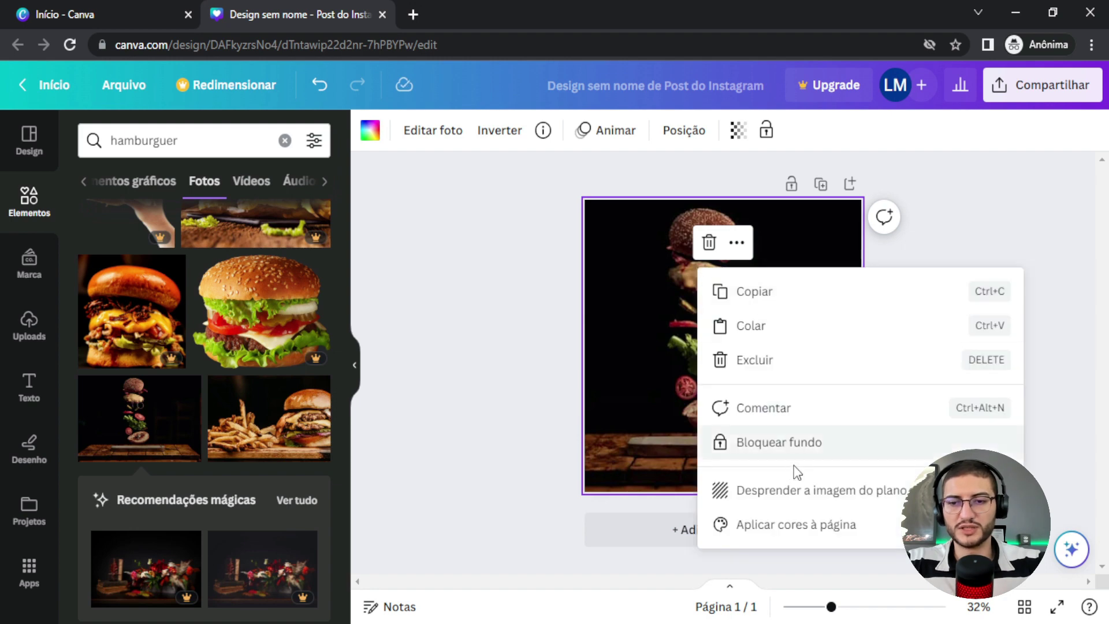
left_click(792, 492)
Move the burger photo up near the page's top edge and crop its right side slightly.
left_click_drag(795, 358, 768, 321)
mouse_move(825, 301)
left_mouse_down()
mouse_move(795, 297)
mouse_move(824, 296)
mouse_move(810, 297)
left_mouse_up()
left_click(792, 318)
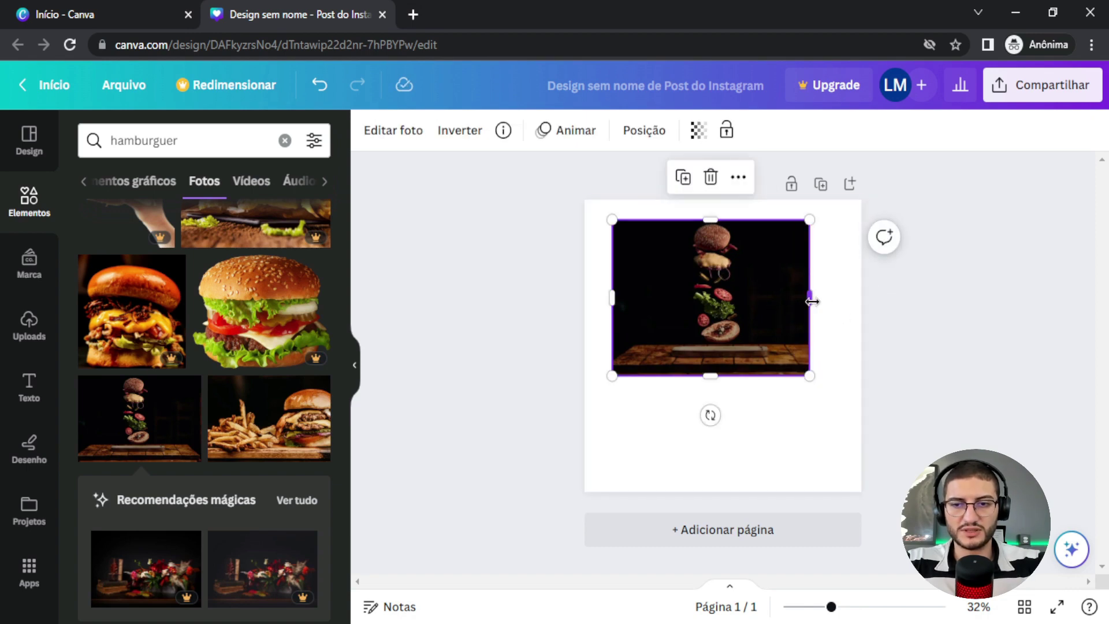
Adjust the burger photo's right, bottom and top edges to a nearly square crop and center it on the page.
mouse_move(818, 300)
left_mouse_down()
mouse_move(795, 300)
mouse_move(869, 294)
mouse_move(815, 297)
left_mouse_up()
mouse_move(707, 373)
left_mouse_down()
mouse_move(696, 265)
mouse_move(701, 465)
mouse_move(695, 364)
mouse_move(695, 383)
left_mouse_up()
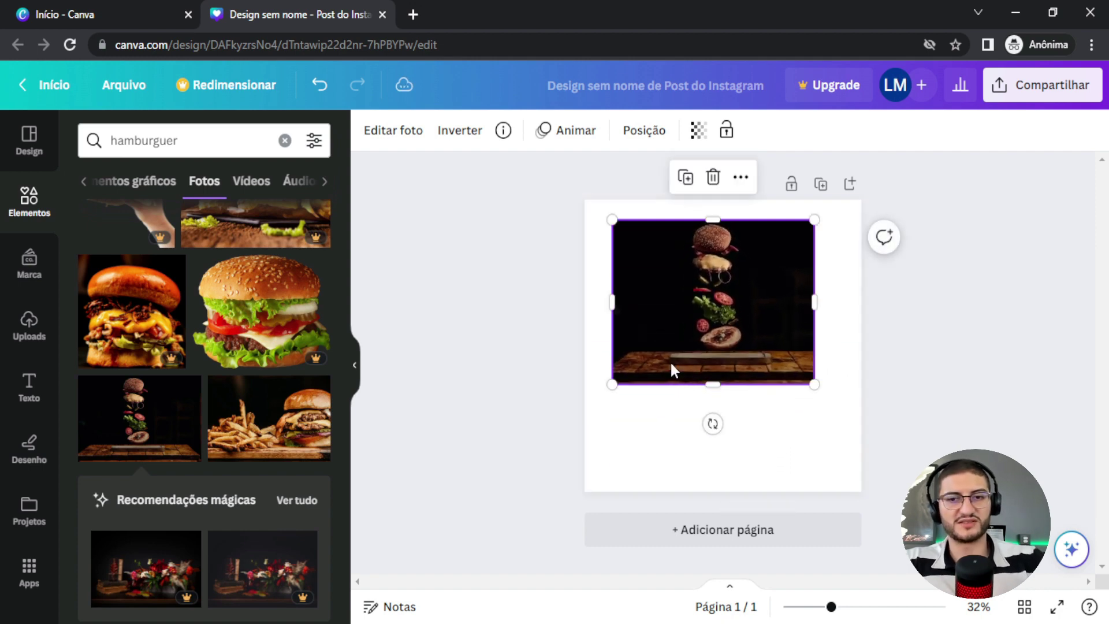
left_click_drag(738, 260, 749, 312)
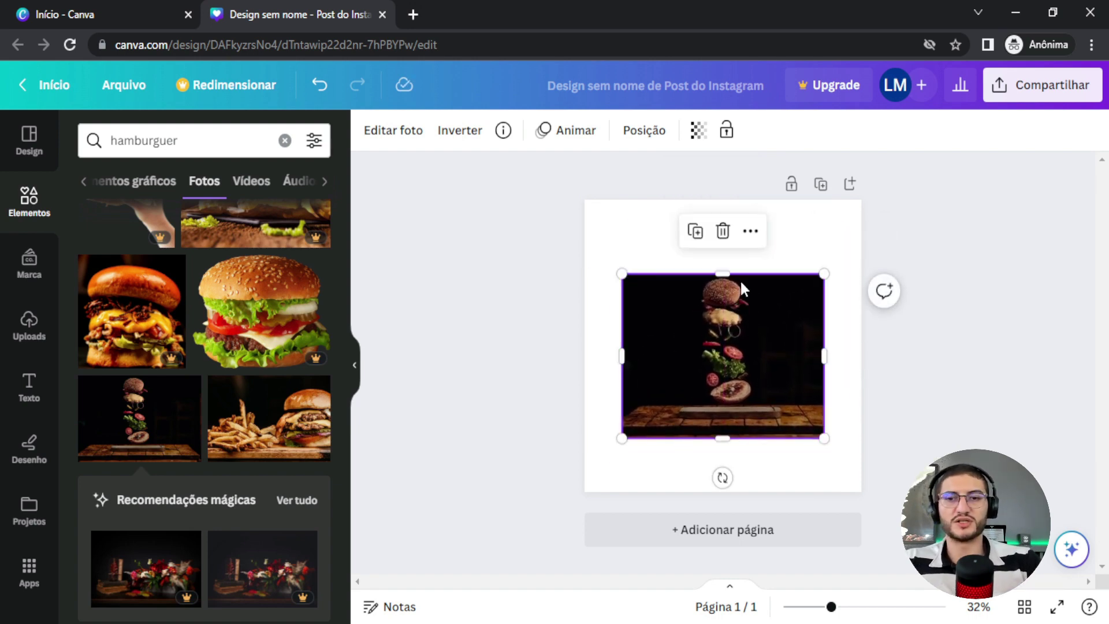
left_click_drag(737, 275, 736, 234)
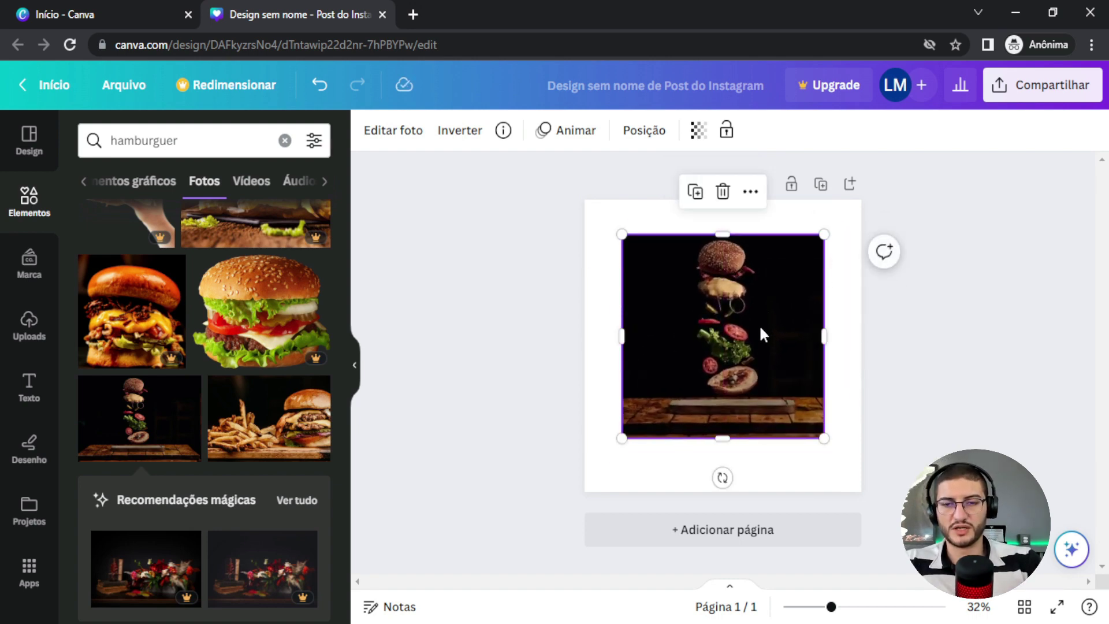
Set the cropped burger photo as the page background again.
left_click(1030, 332)
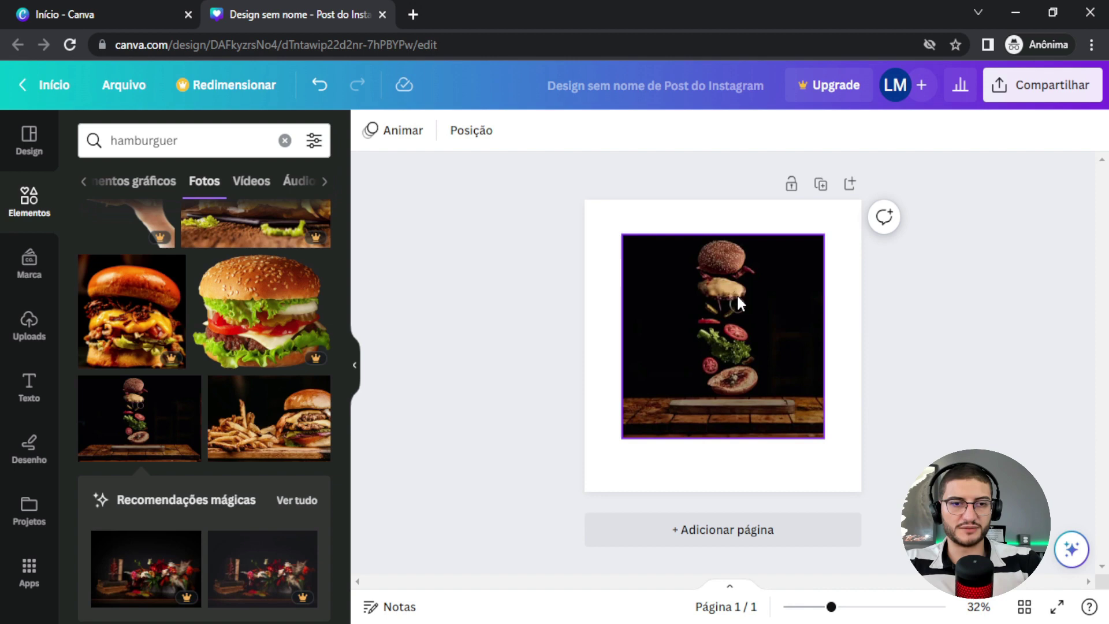
left_click(737, 293)
right_click(747, 289)
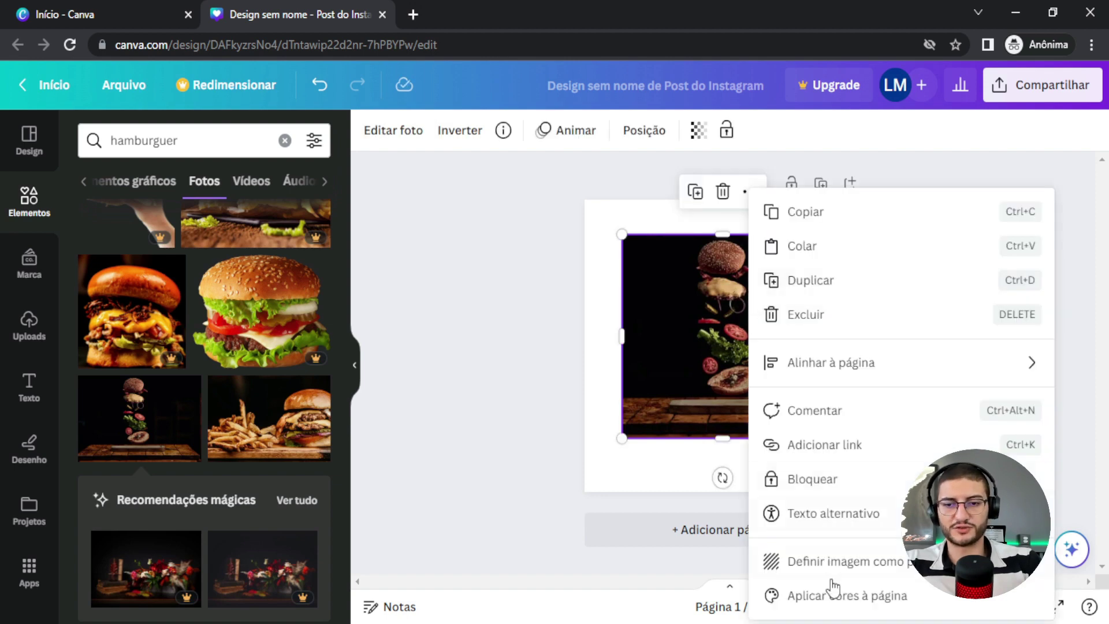
left_click(846, 563)
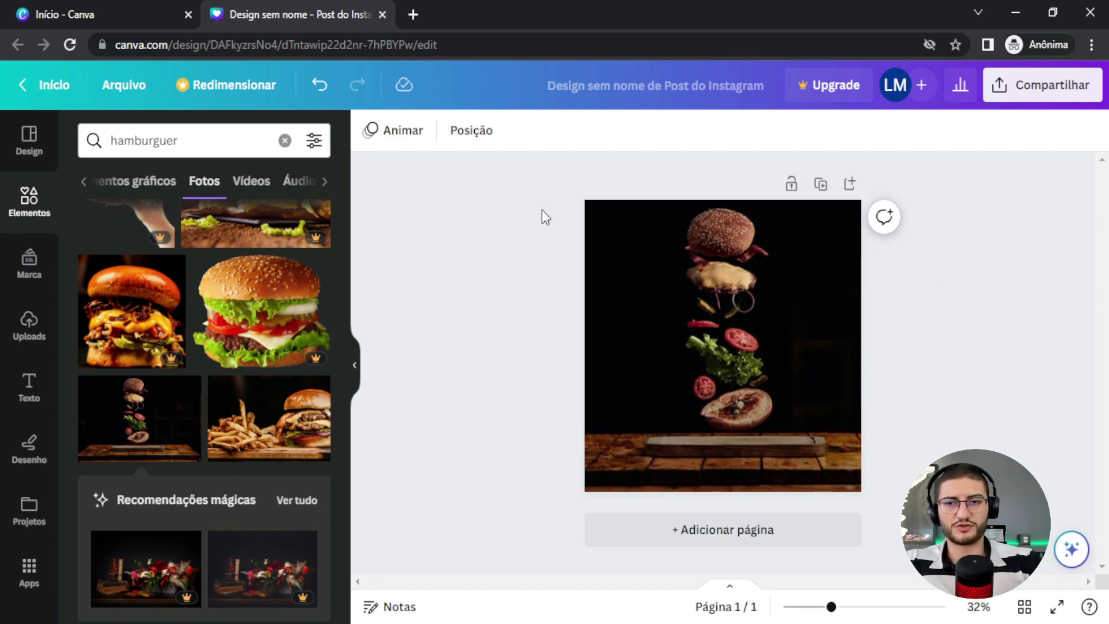
Switch the "hamburguer" search results from photos to graphic elements.
left_click(152, 179)
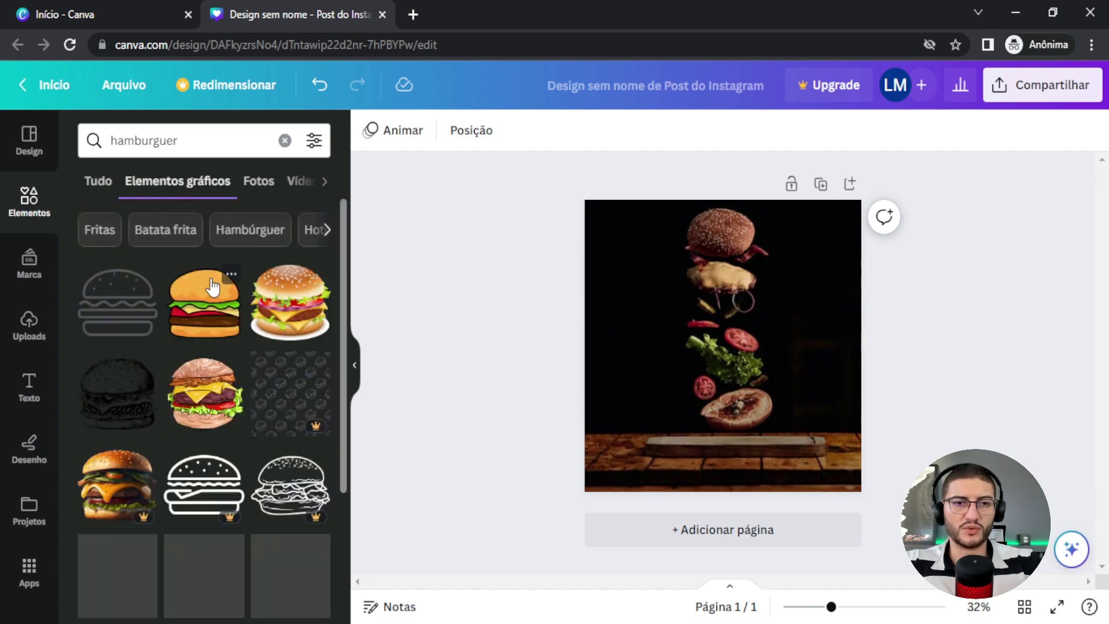